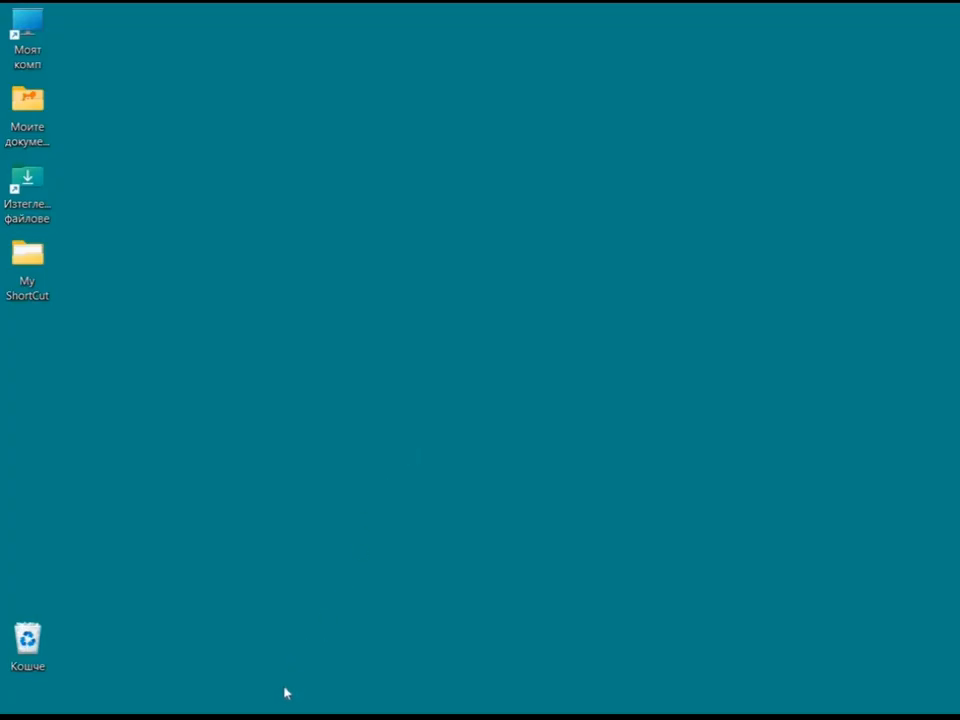
Open Microsoft Edge, go to the Opera One site from the existing search results, and download the Windows installer.
mouse_move(259, 717)
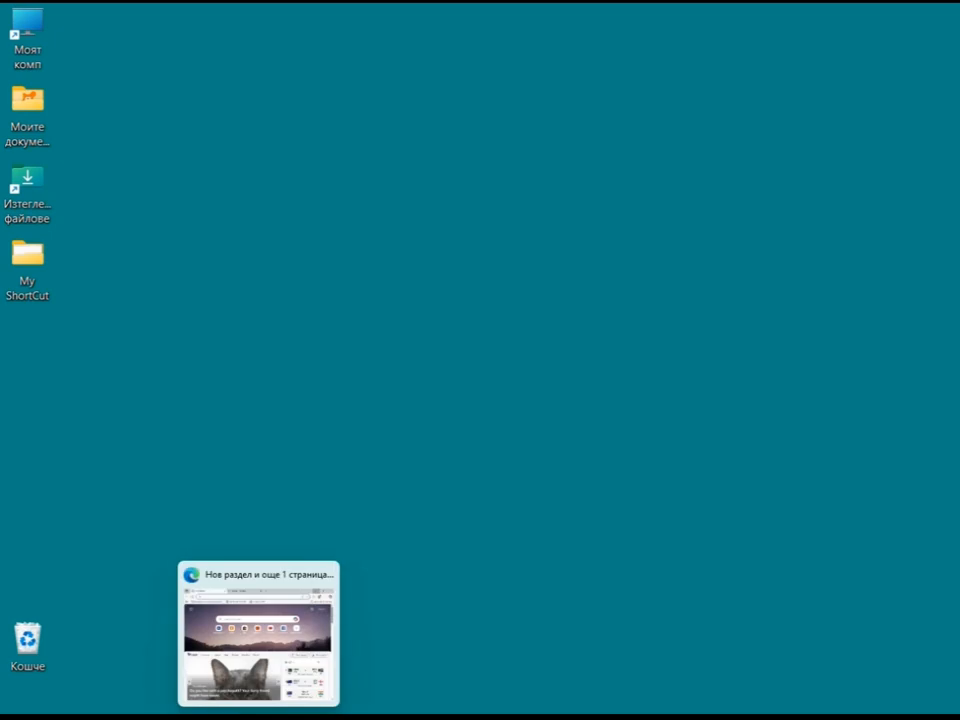
click(260, 717)
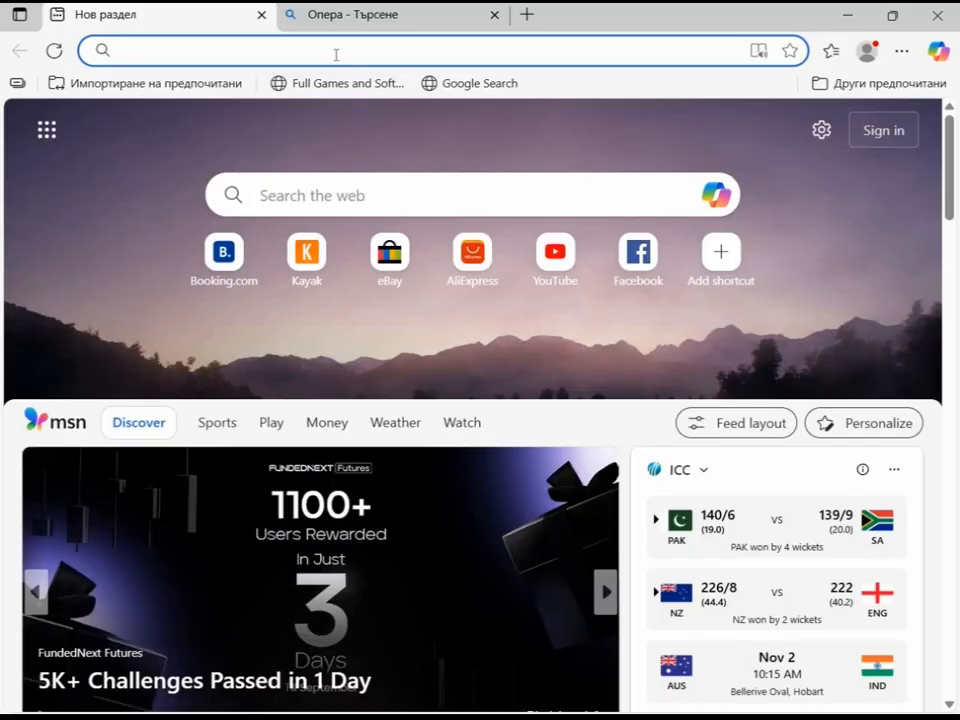
click(381, 23)
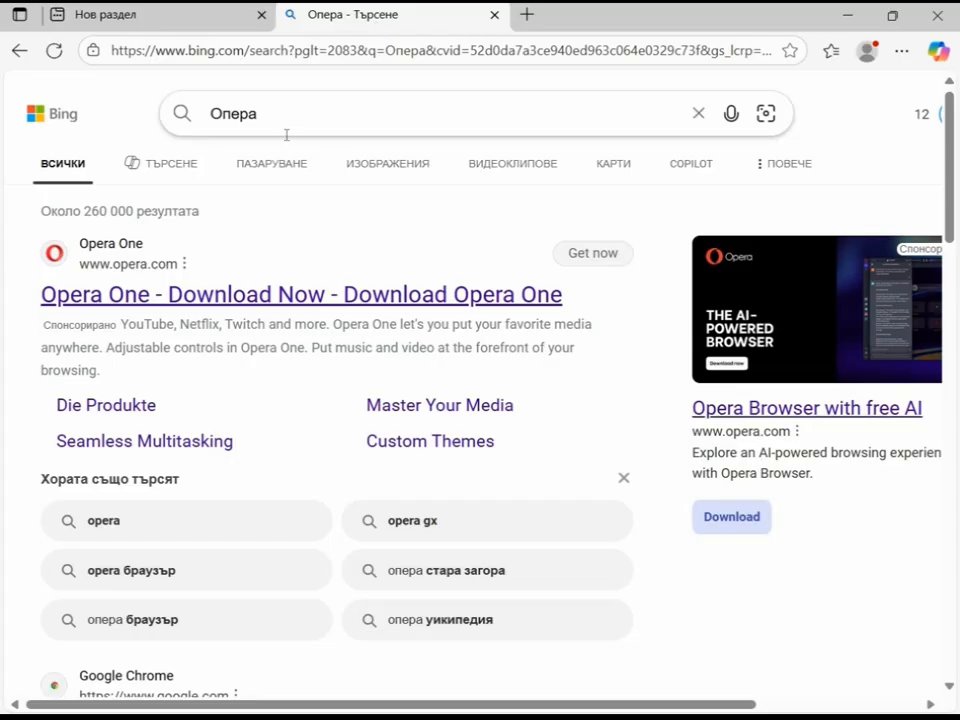
click(281, 296)
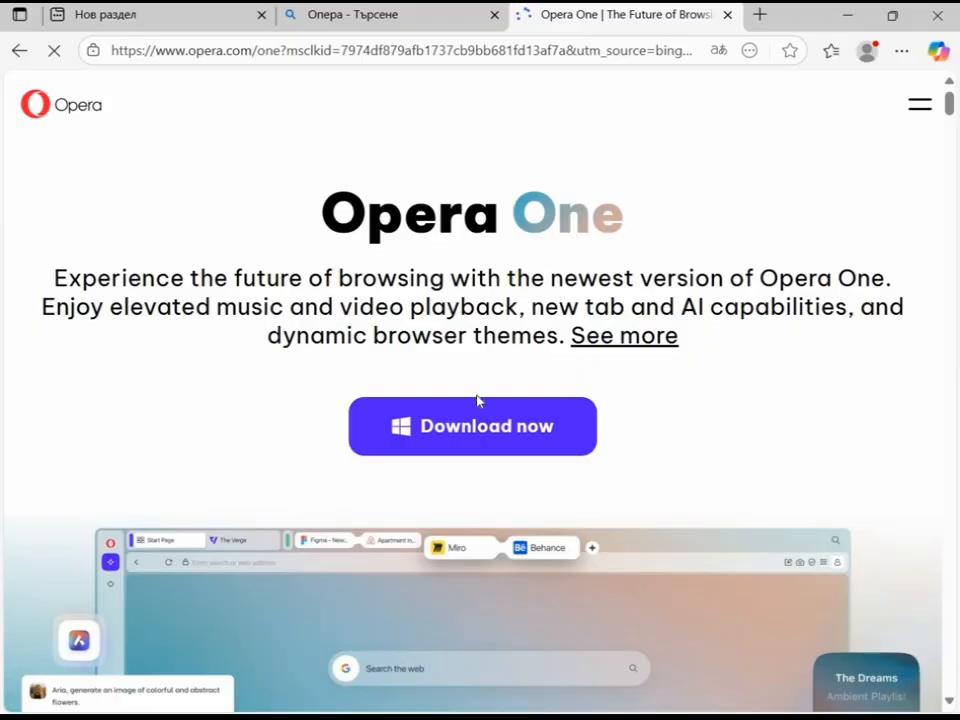
click(477, 430)
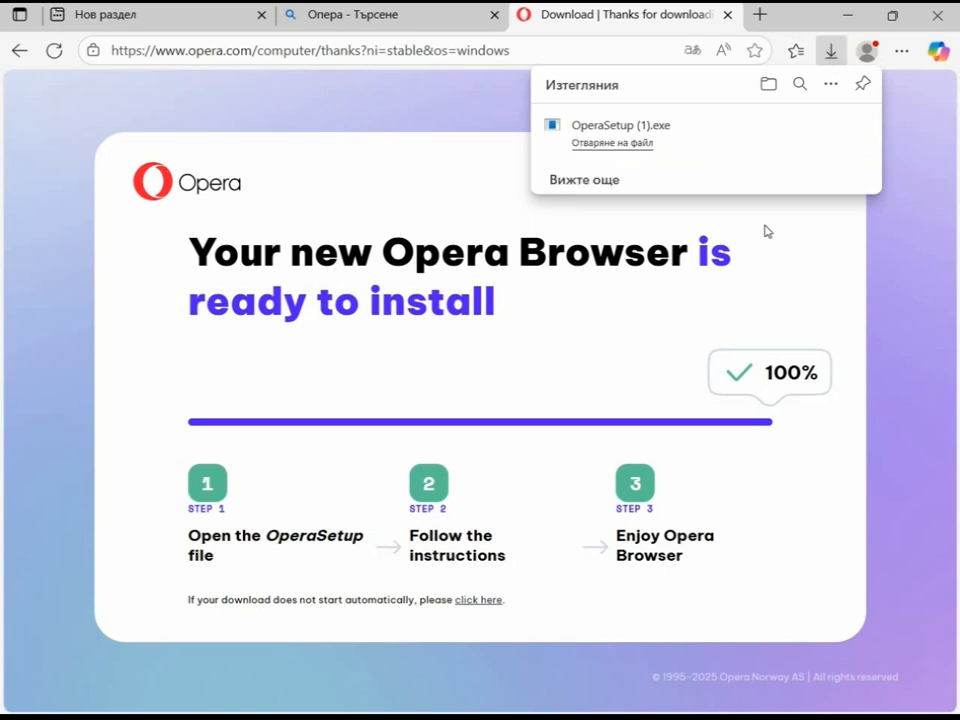
Run OperaSetup (1) from the downloads folder and minimize the folder and Edge windows.
click(822, 127)
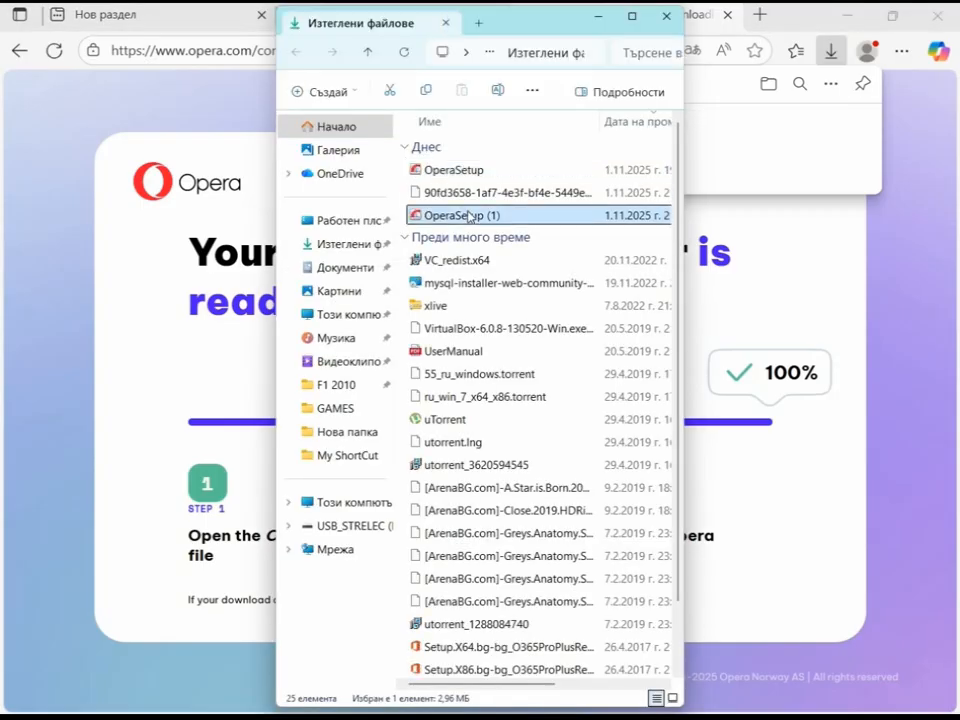
double_click(470, 217)
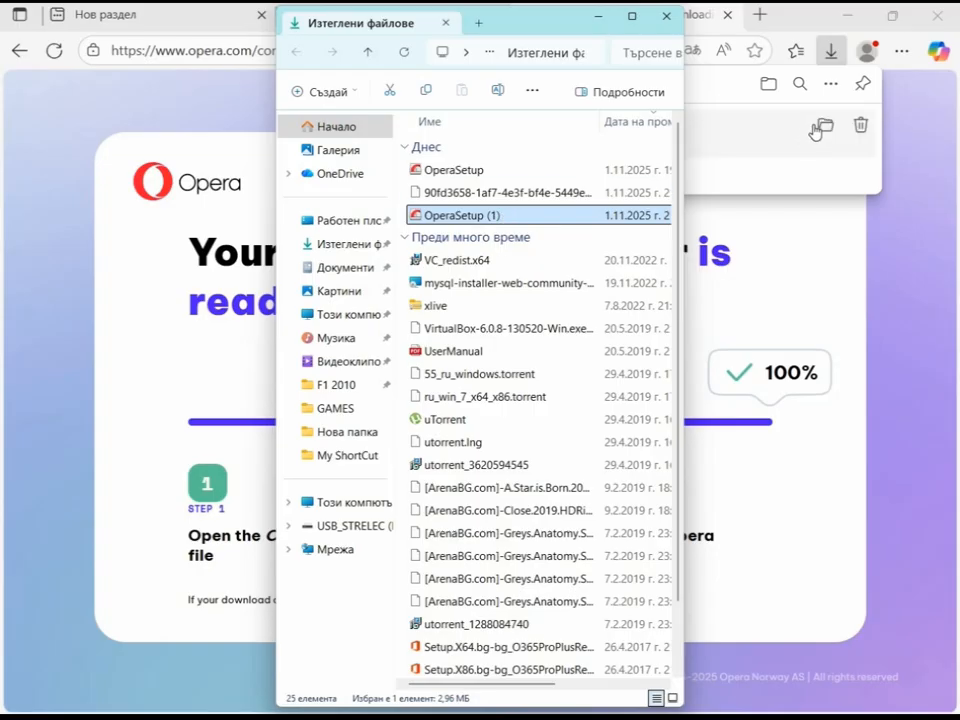
click(600, 18)
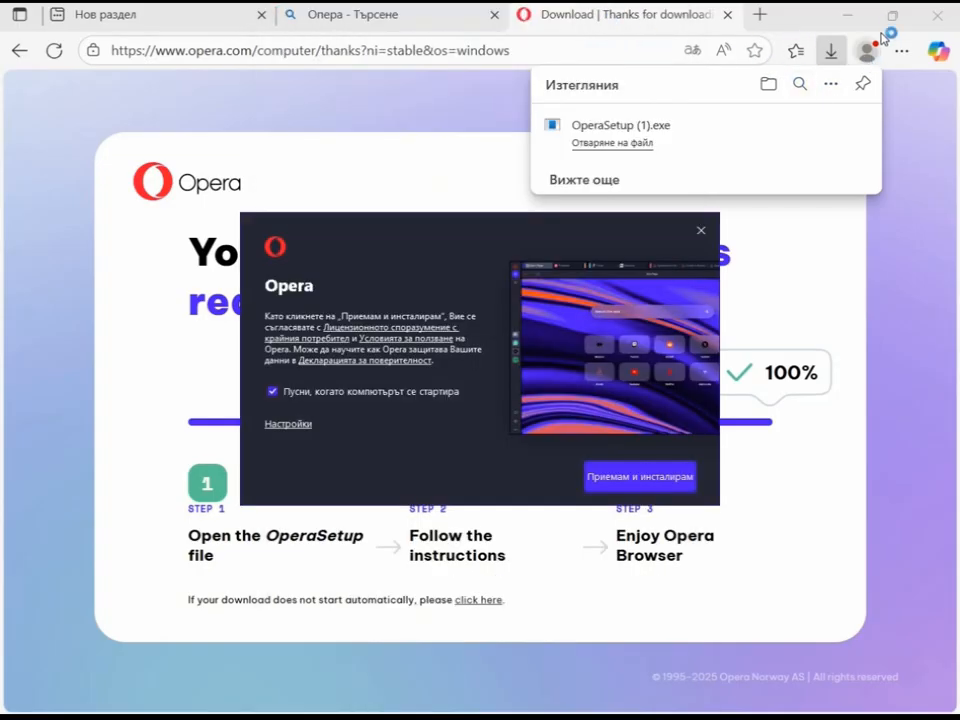
click(846, 22)
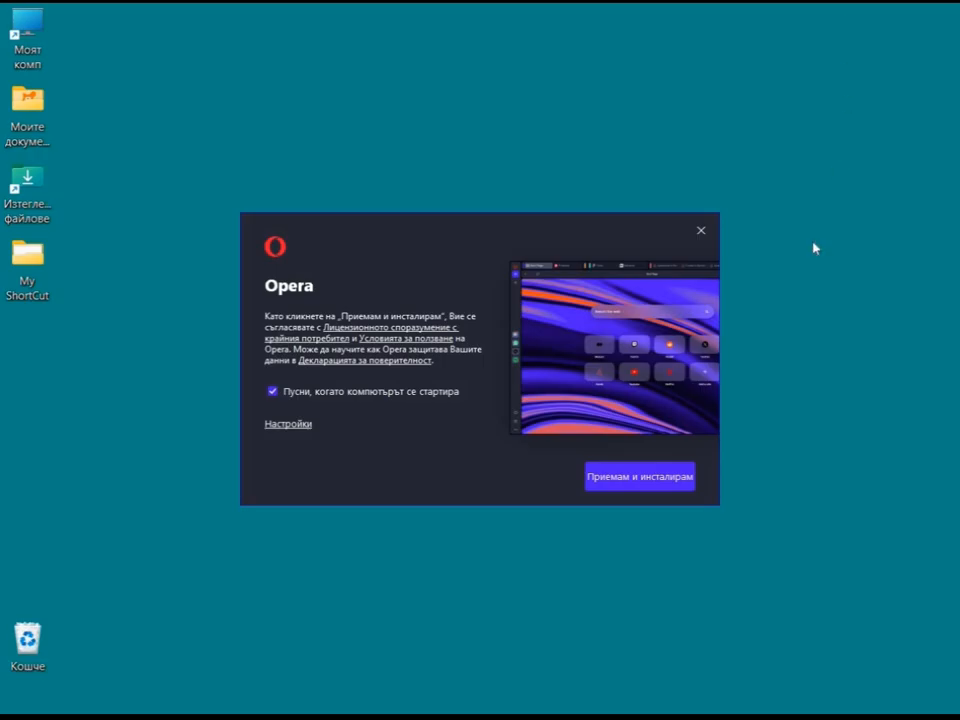
In the Opera installer's settings, check the available languages and set the installation type to "За всички потребители на компютъра".
click(280, 425)
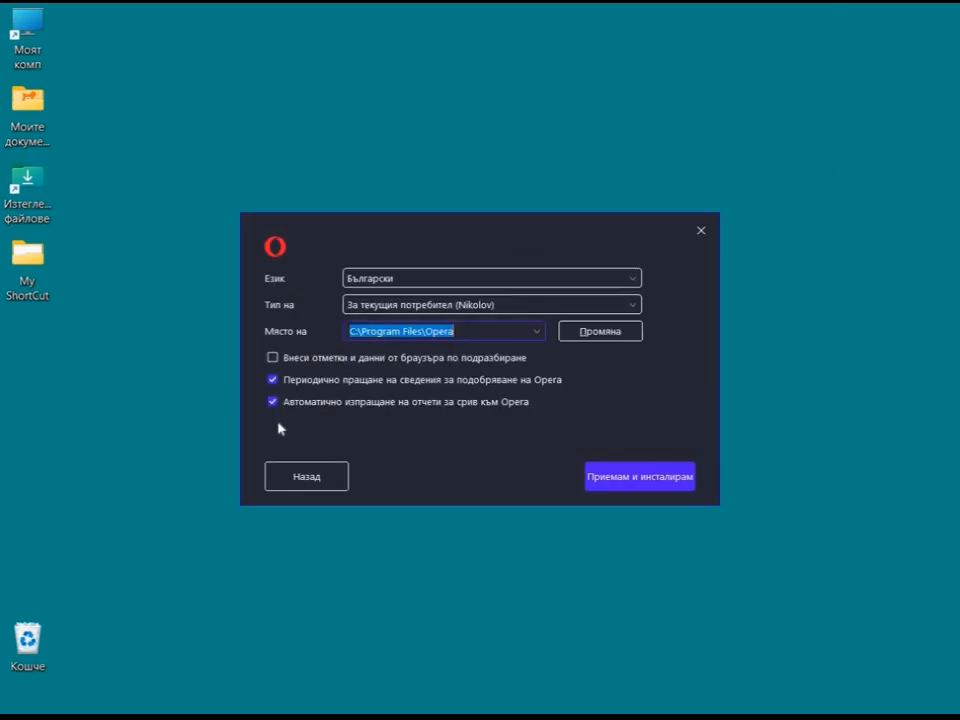
click(636, 283)
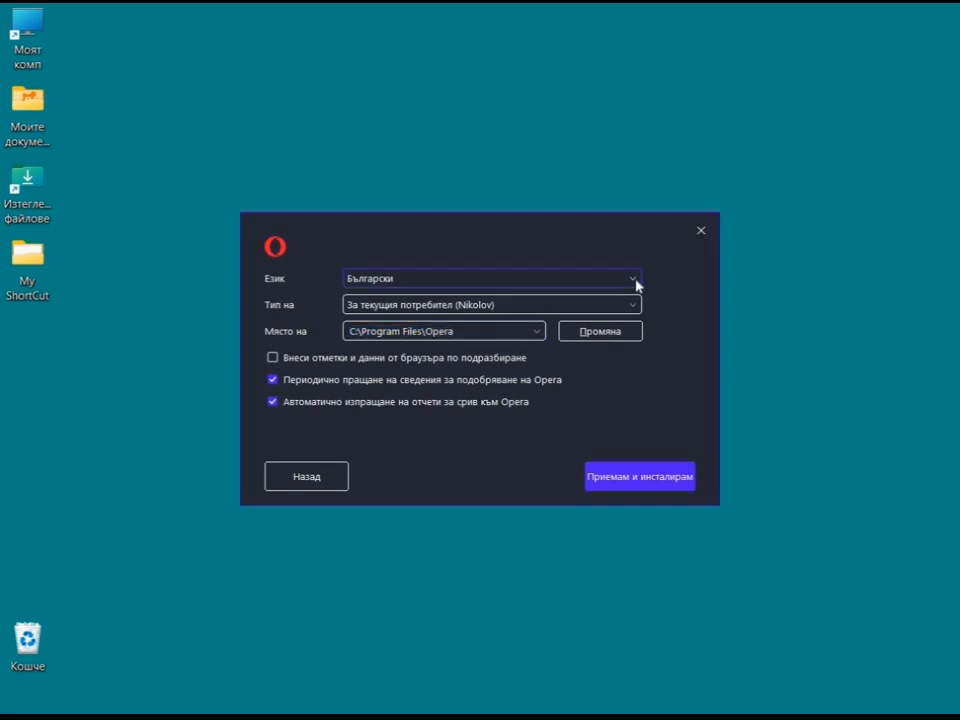
click(636, 283)
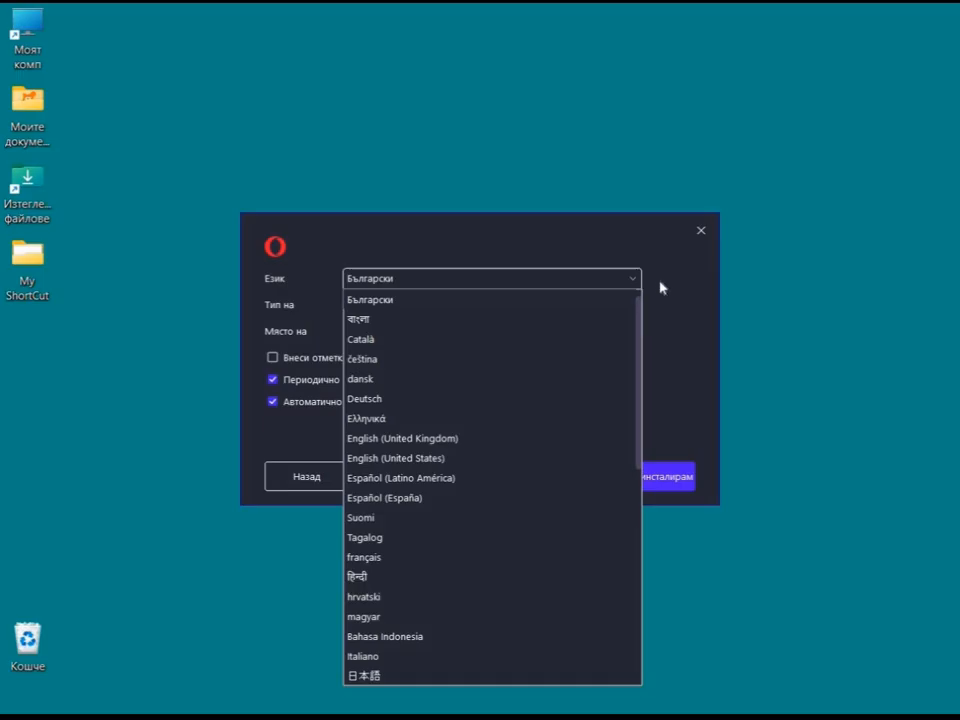
click(660, 288)
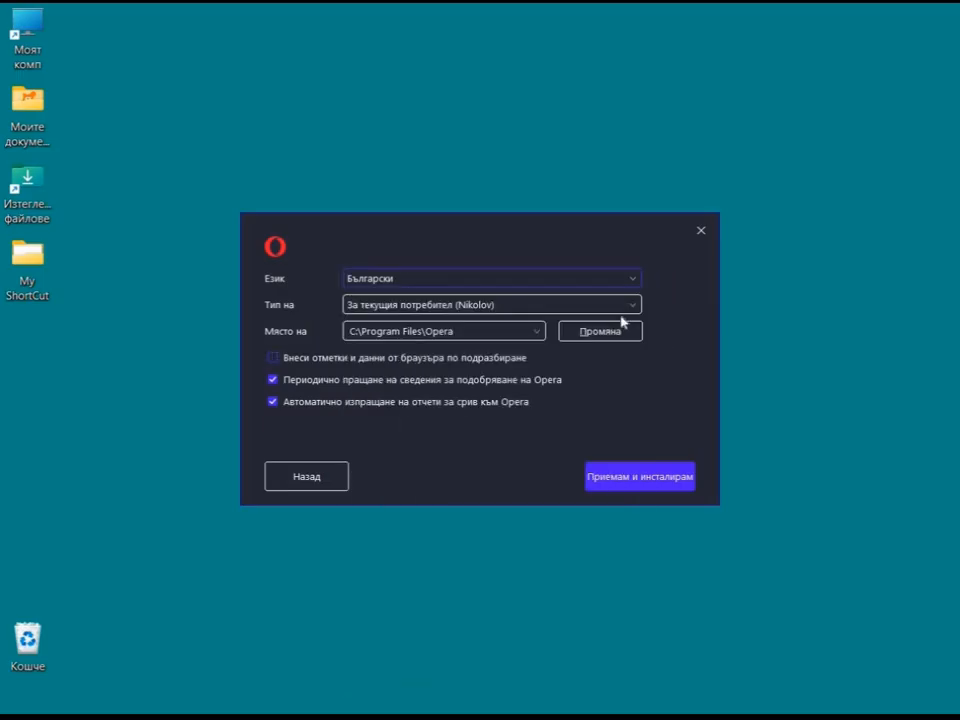
click(634, 308)
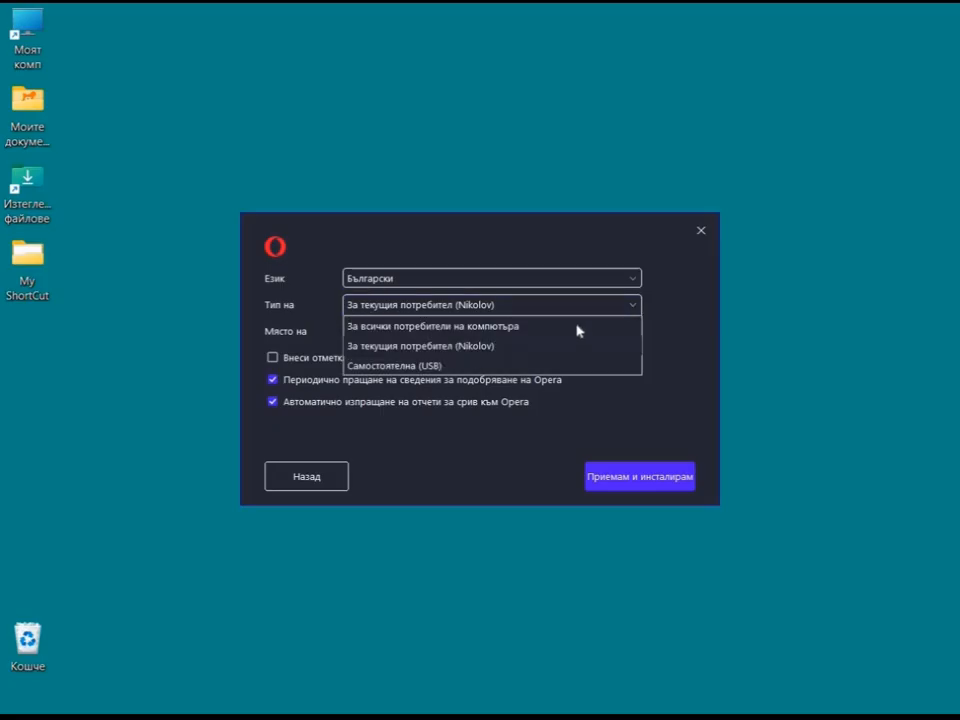
click(553, 332)
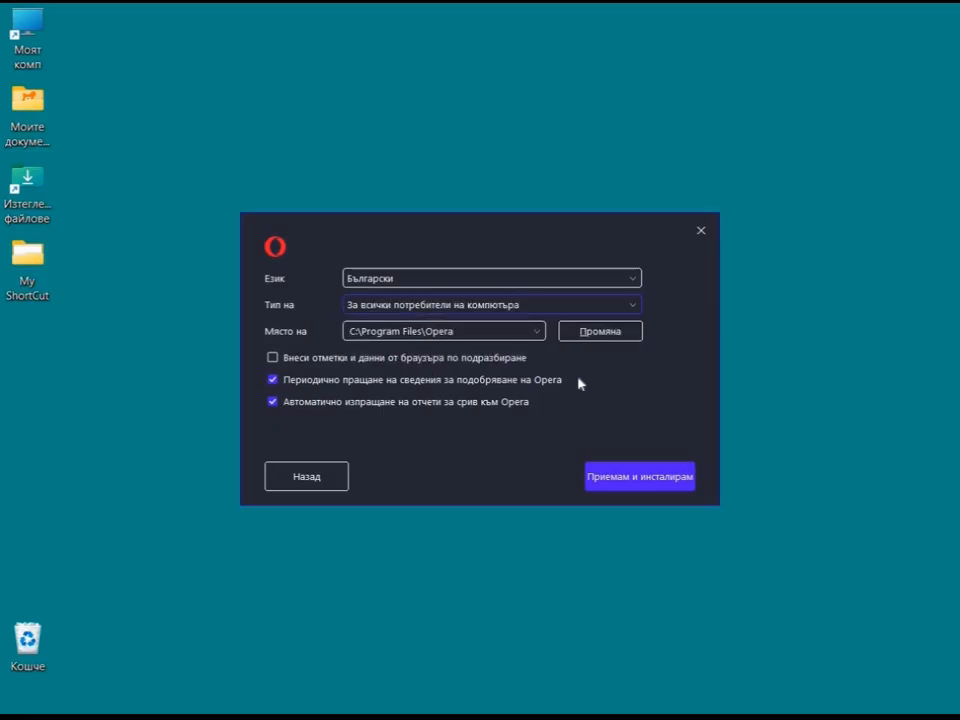
Turn off sending usage information and crash reports to Opera, and install the browser, accepting the data collection consent.
click(272, 380)
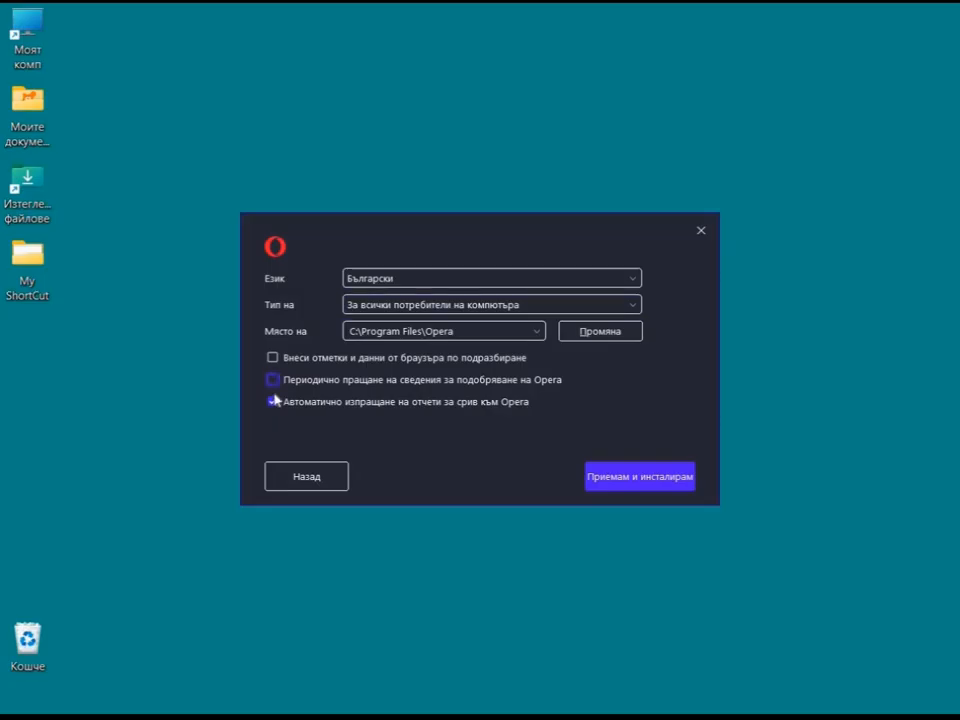
click(272, 401)
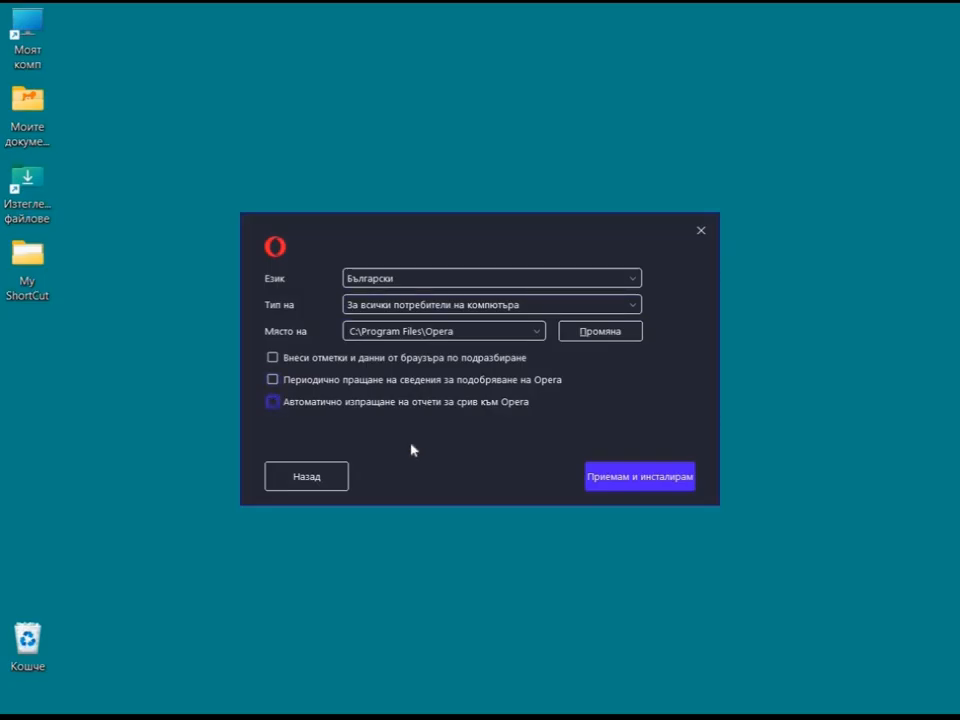
click(641, 480)
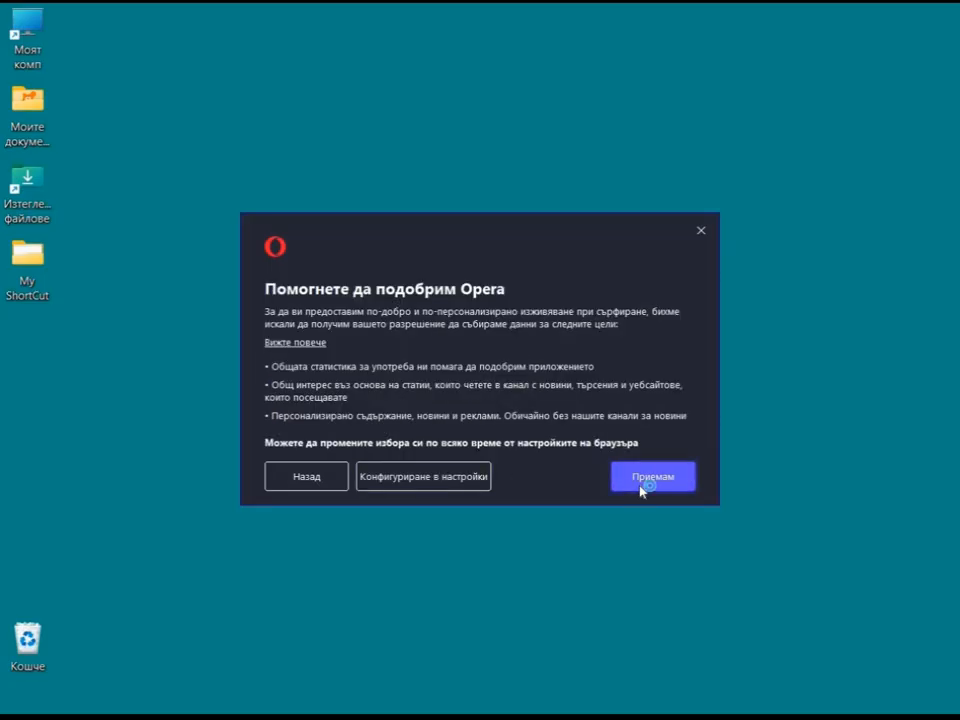
click(641, 489)
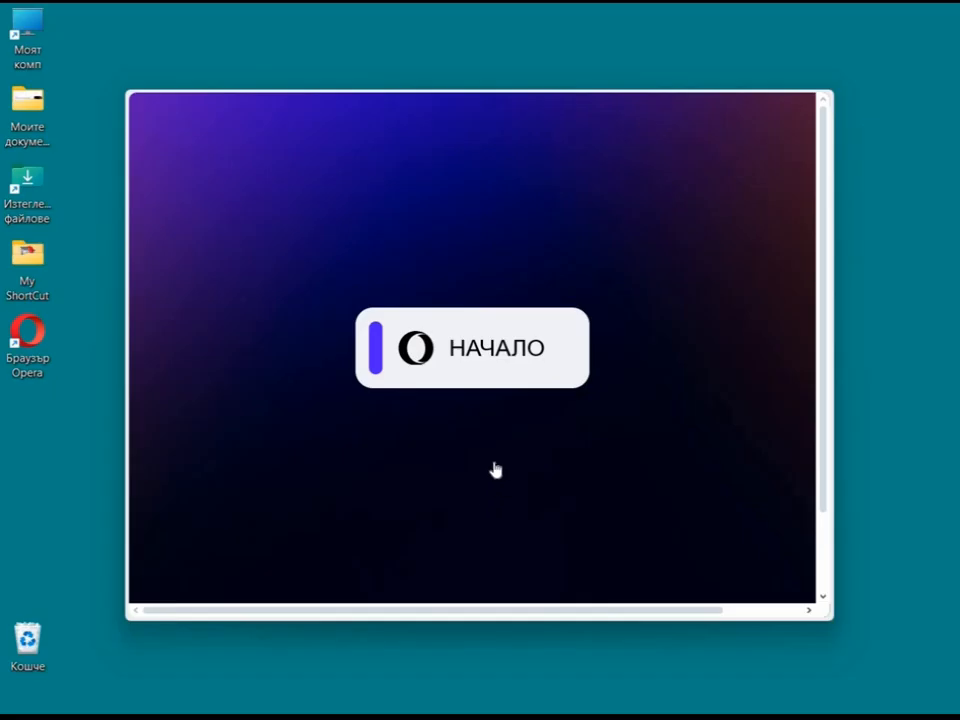
Start the Opera setup wizard, answer "не, просто преинсталирам", and choose the "Светло" theme, enlarging the window to continue.
click(500, 369)
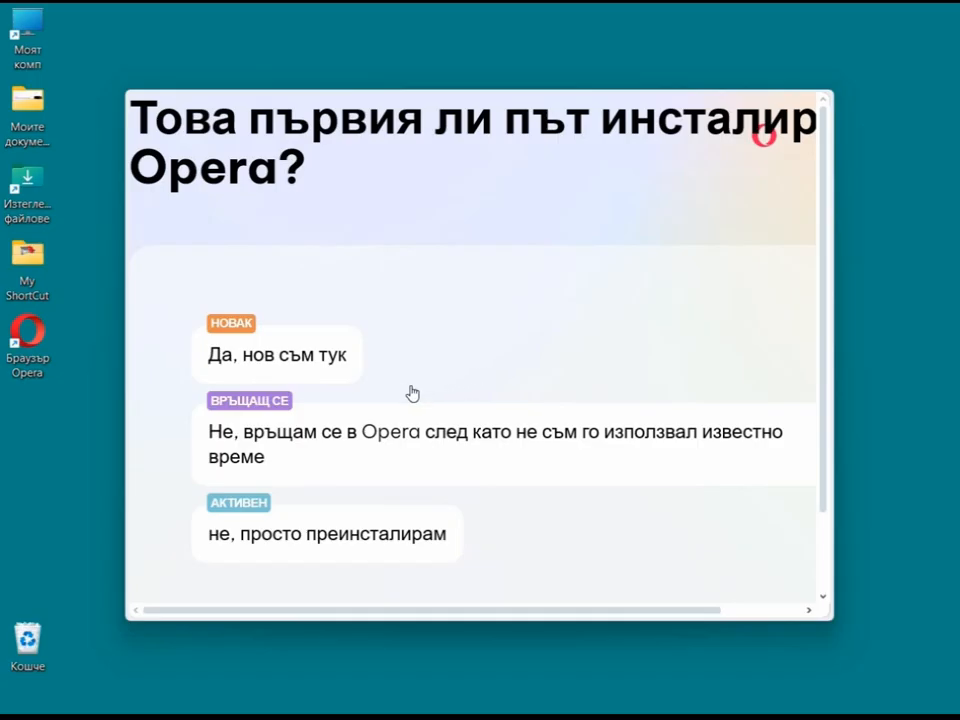
click(332, 537)
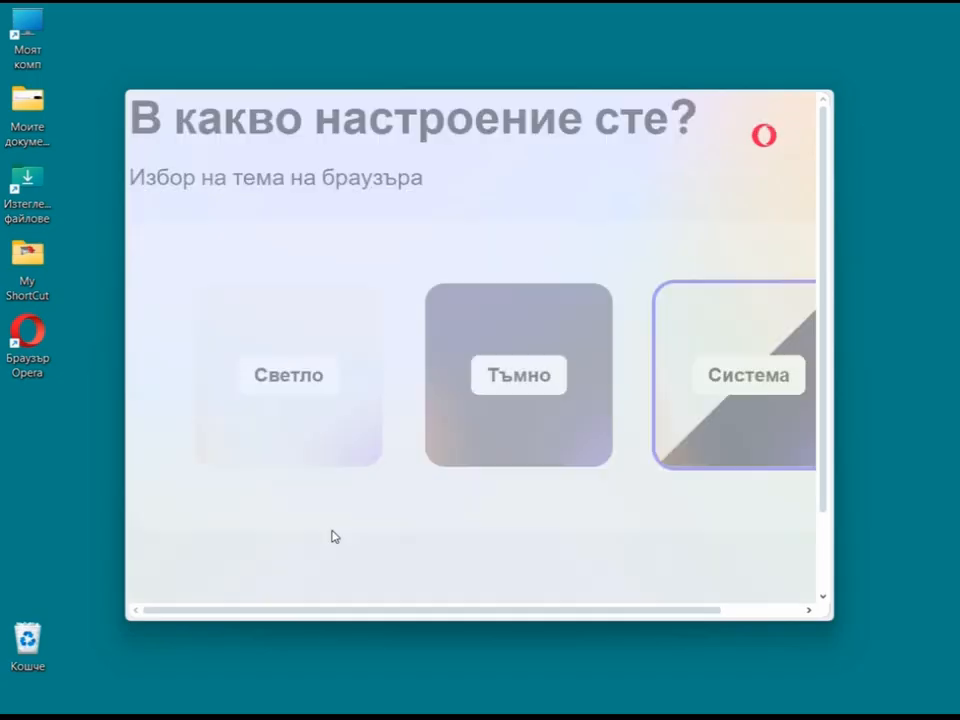
click(289, 375)
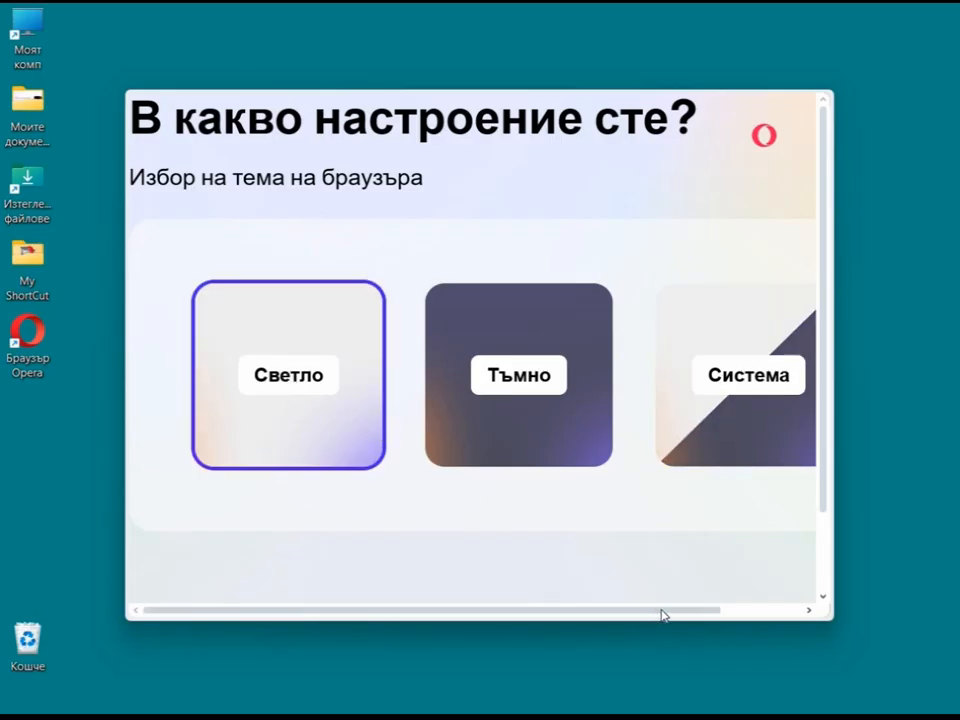
drag(662, 615, 804, 617)
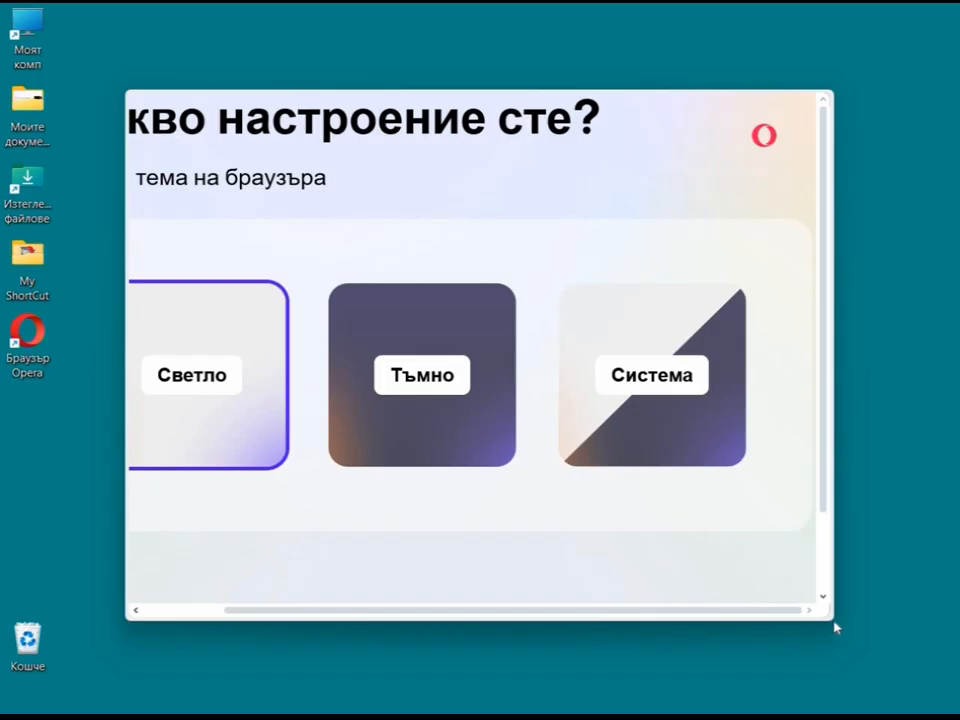
double_click(229, 411)
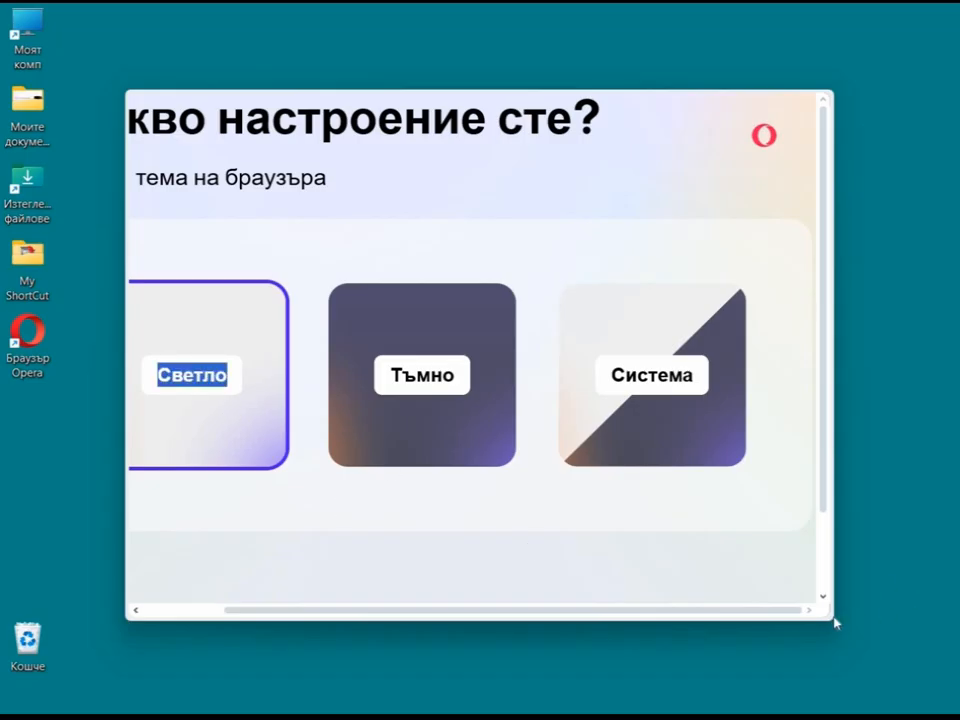
drag(830, 622, 899, 707)
click(848, 661)
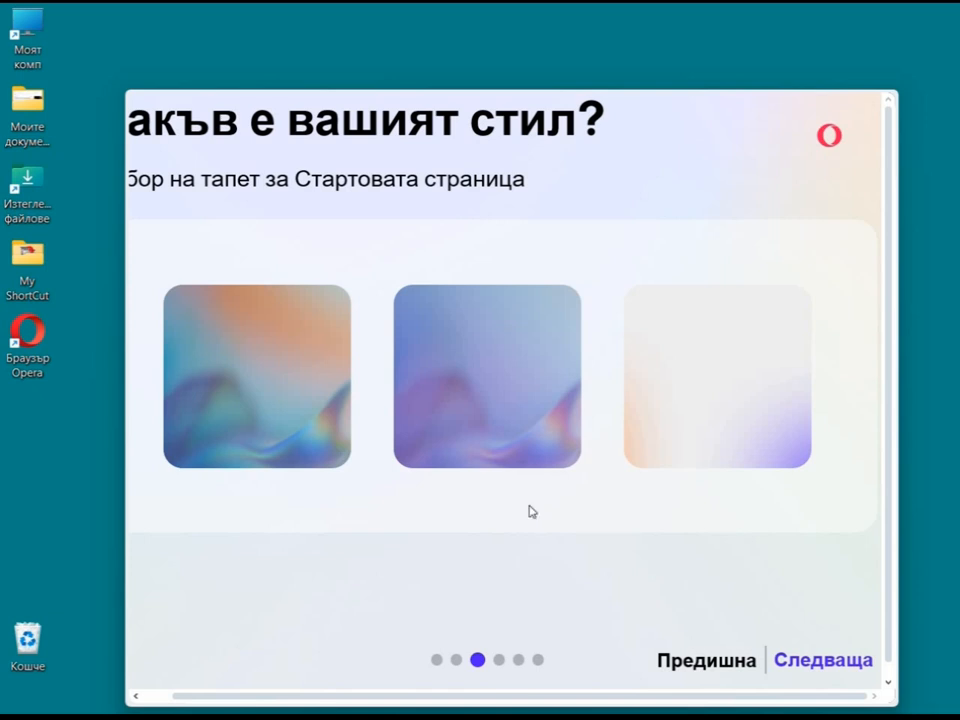
Choose the blue-and-orange start page wallpaper and turn on ad blocking ("Блокиране на реклами") in the wizard.
click(291, 409)
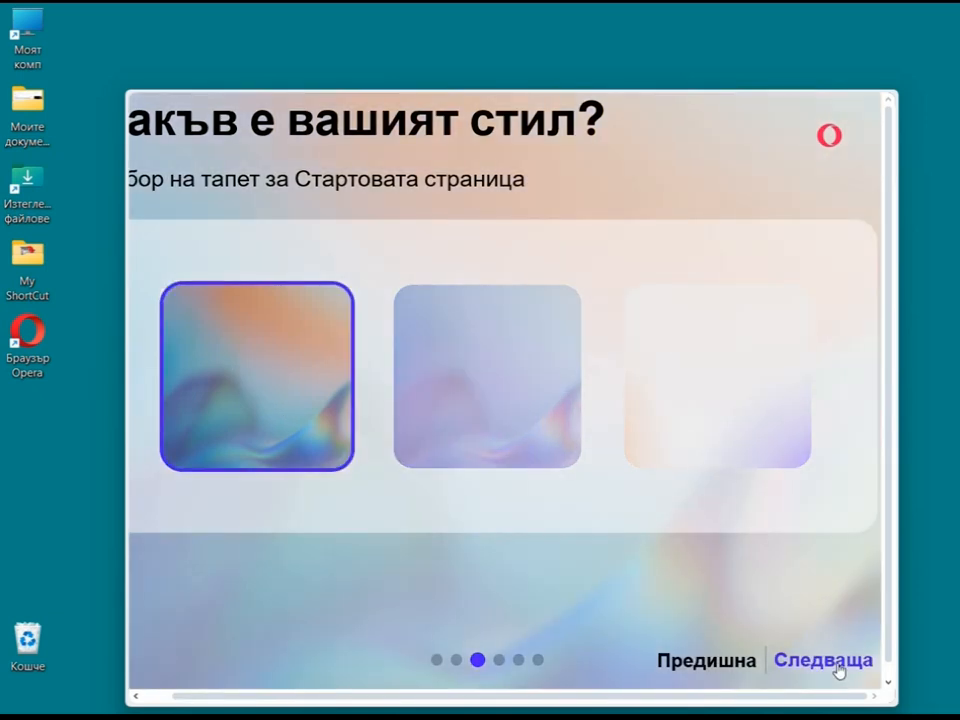
click(838, 665)
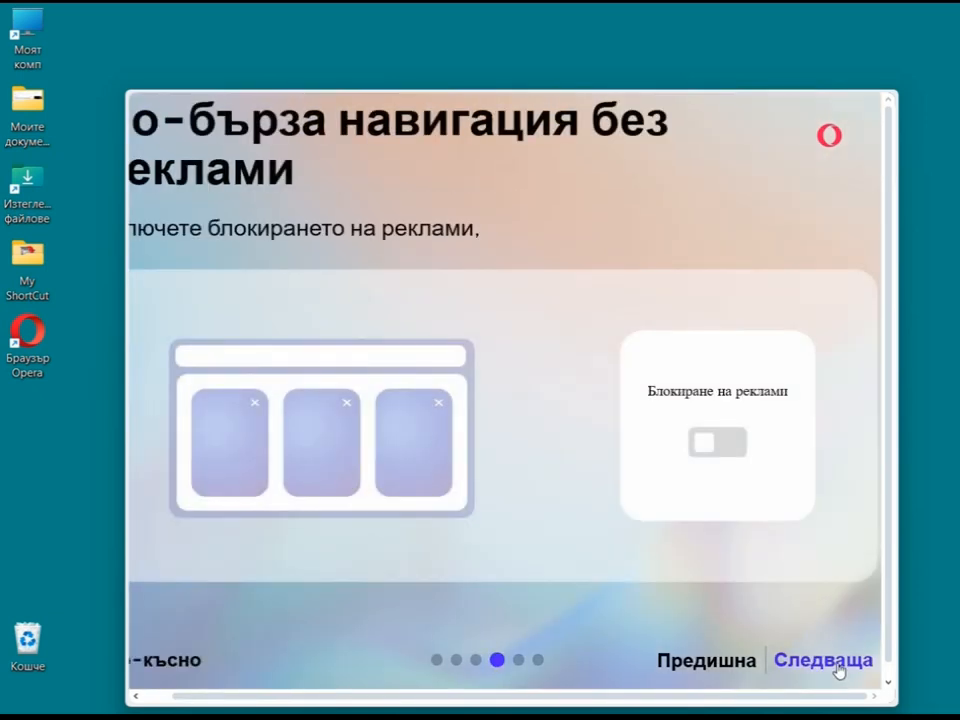
click(746, 460)
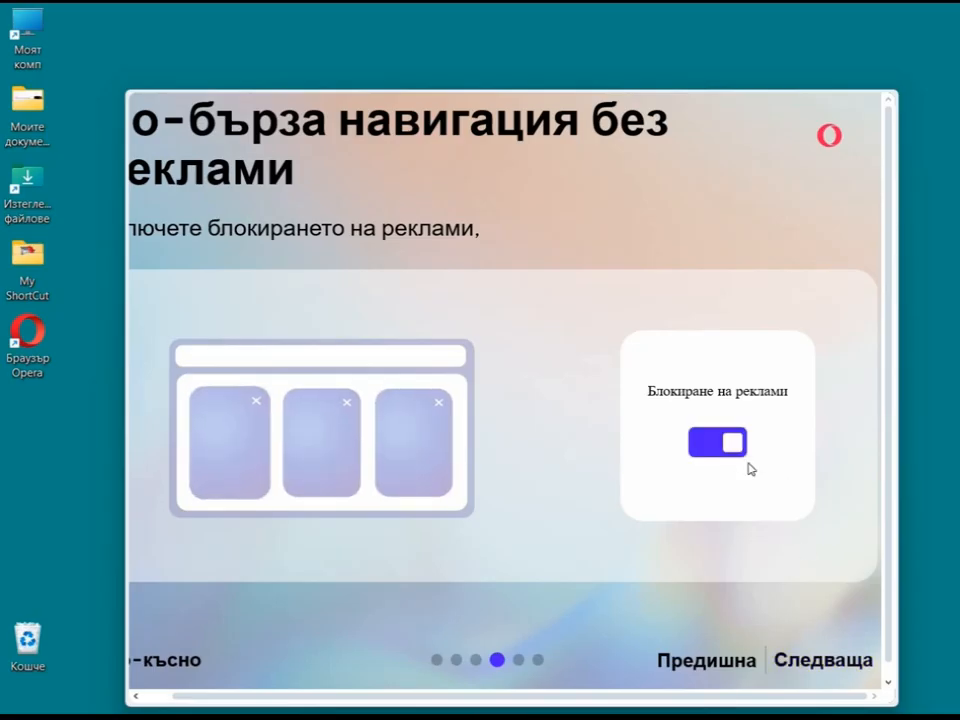
click(826, 662)
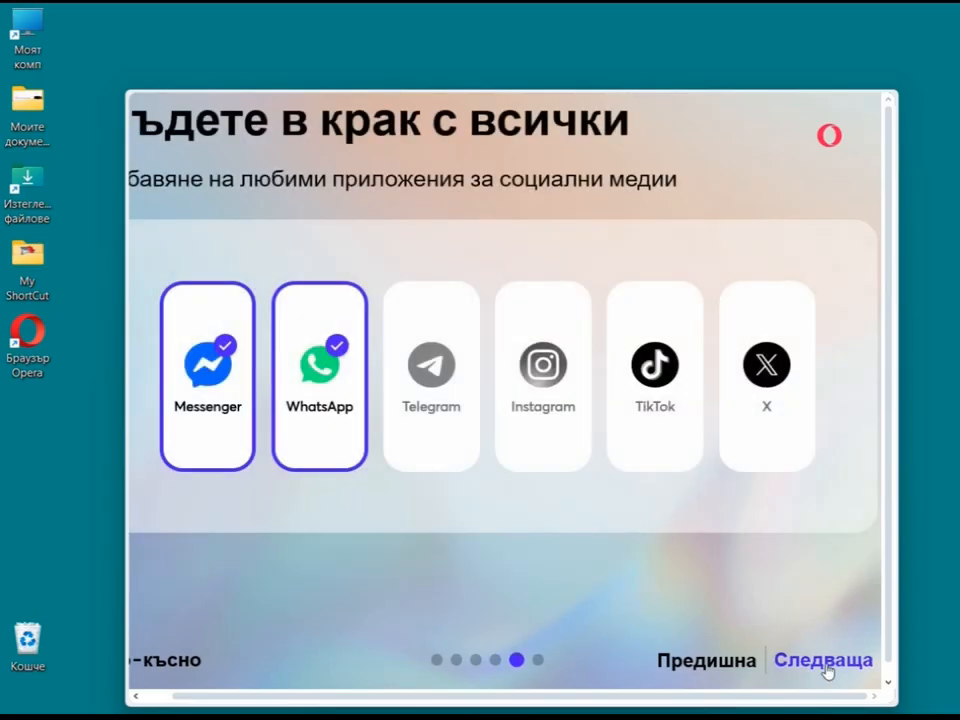
Deselect WhatsApp and Messenger from the social media apps and finish the wizard without importing data from Edge.
click(338, 350)
click(222, 350)
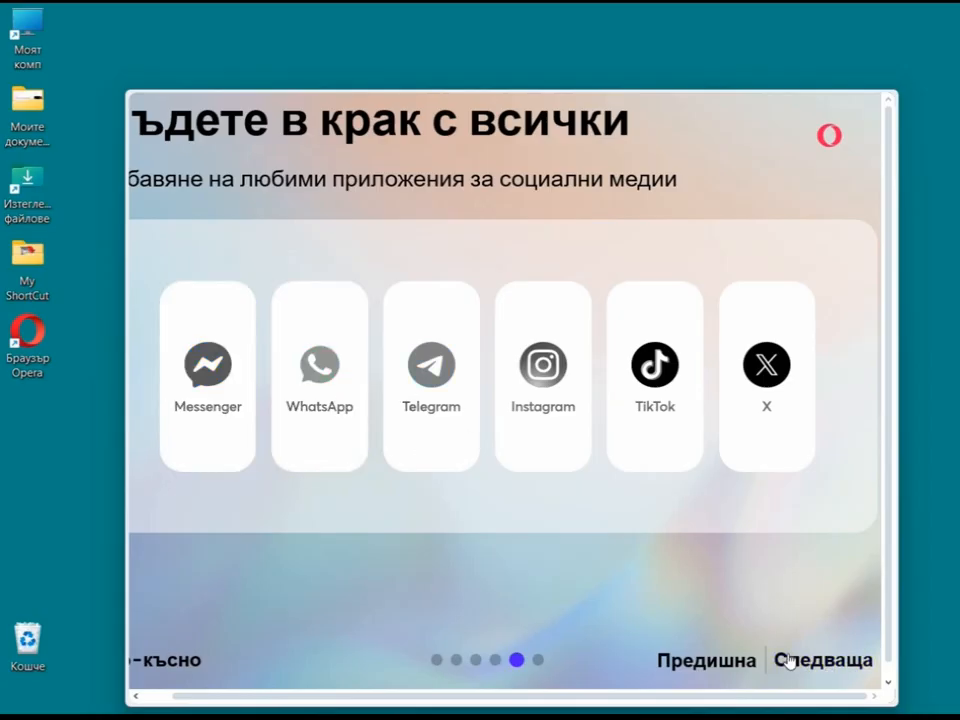
click(825, 669)
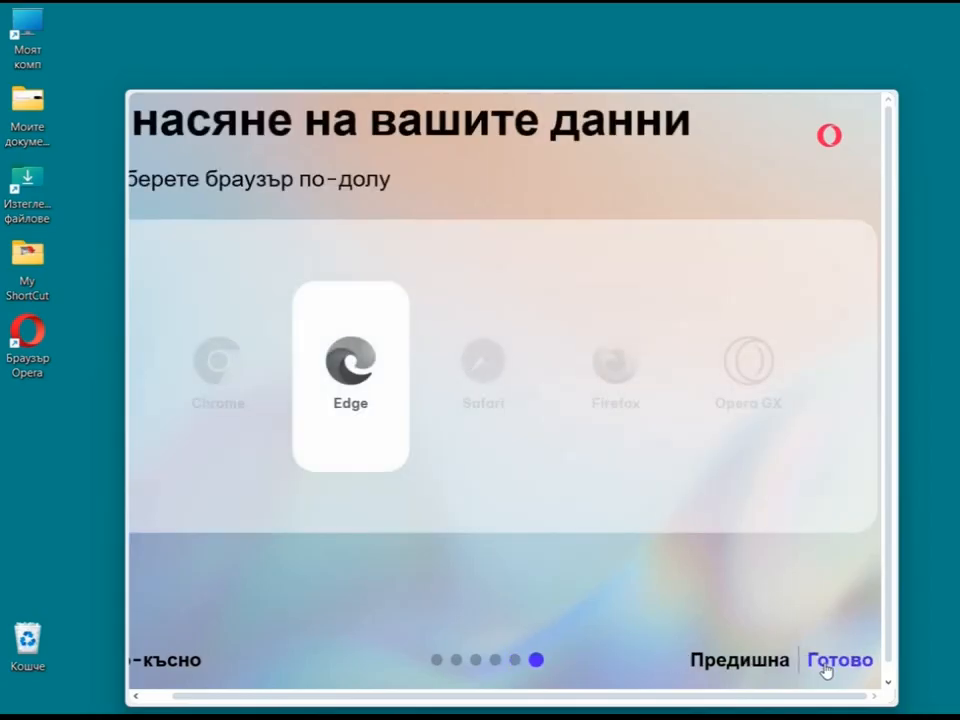
click(825, 664)
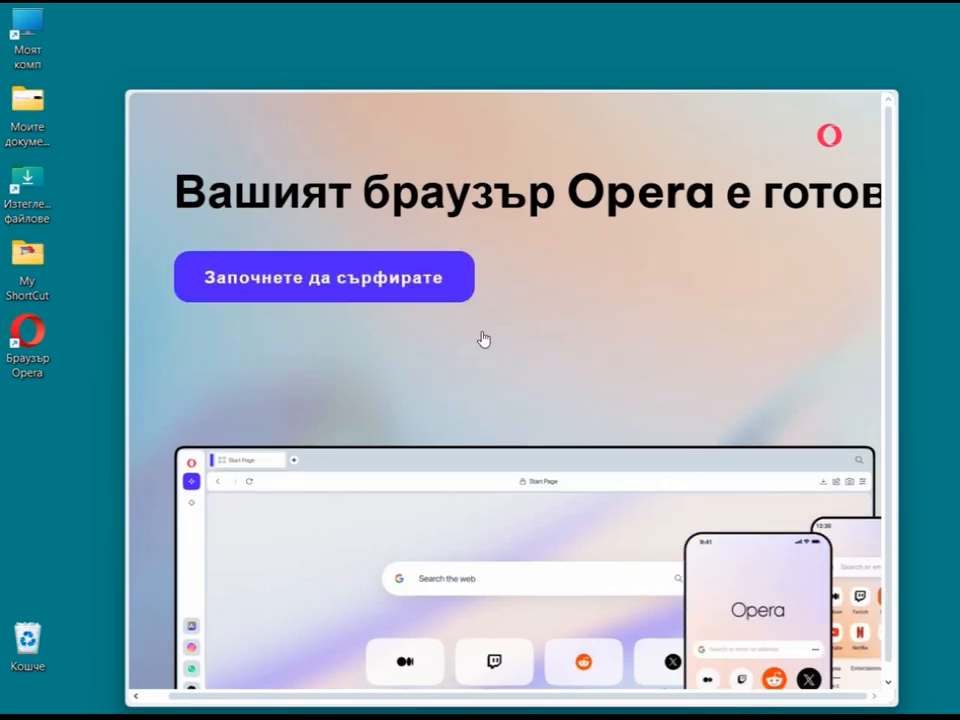
Start browsing in a maximized Opera window and replace the welcome survey tab with a new "Бързо избиране" tab.
click(371, 280)
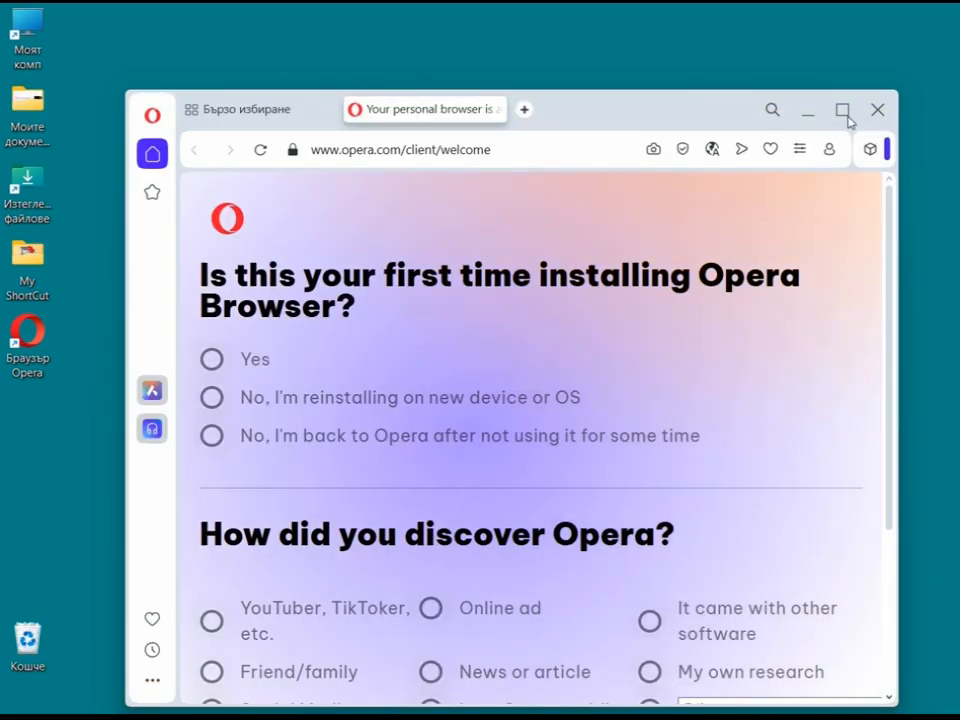
click(843, 112)
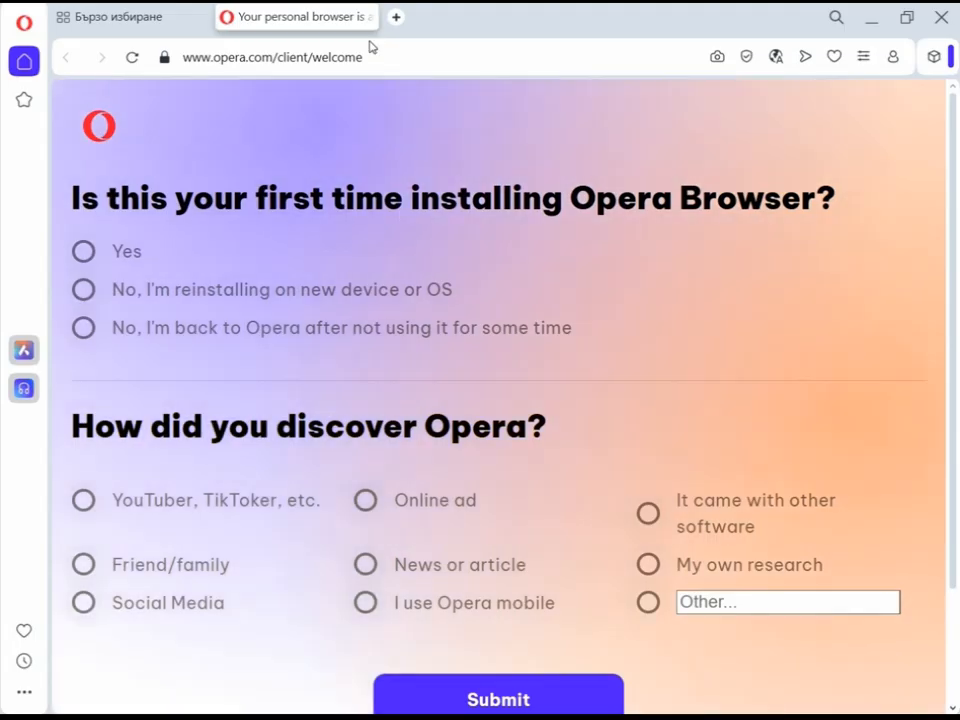
click(395, 17)
click(366, 16)
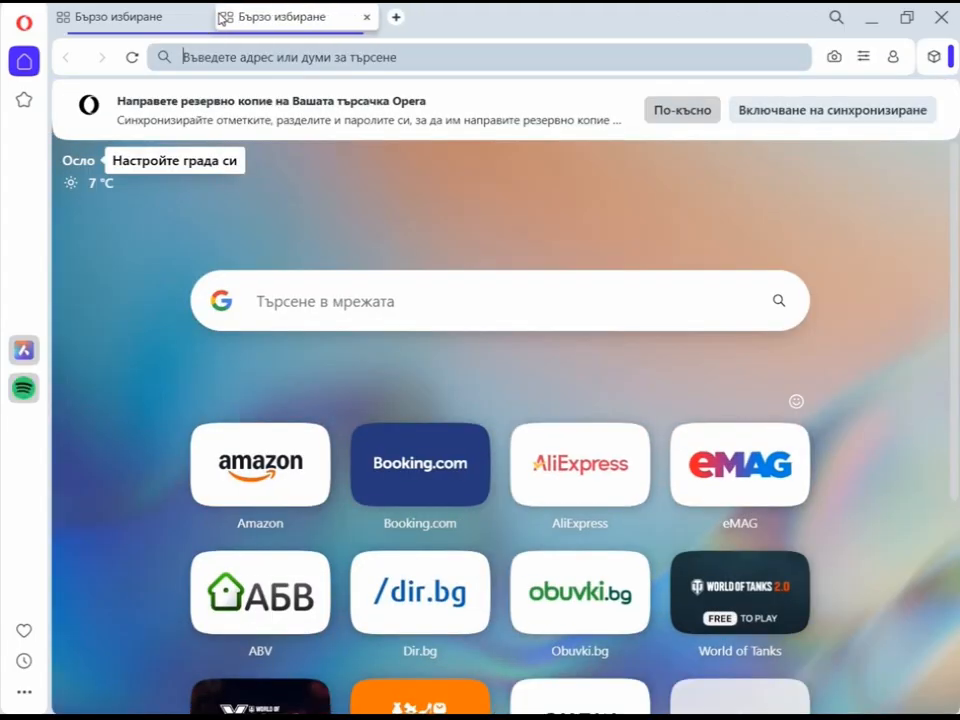
Close the spare "Бързо избиране" tab, dismiss the Halloween themes offer and postpone synchronization with "По-късно".
click(201, 17)
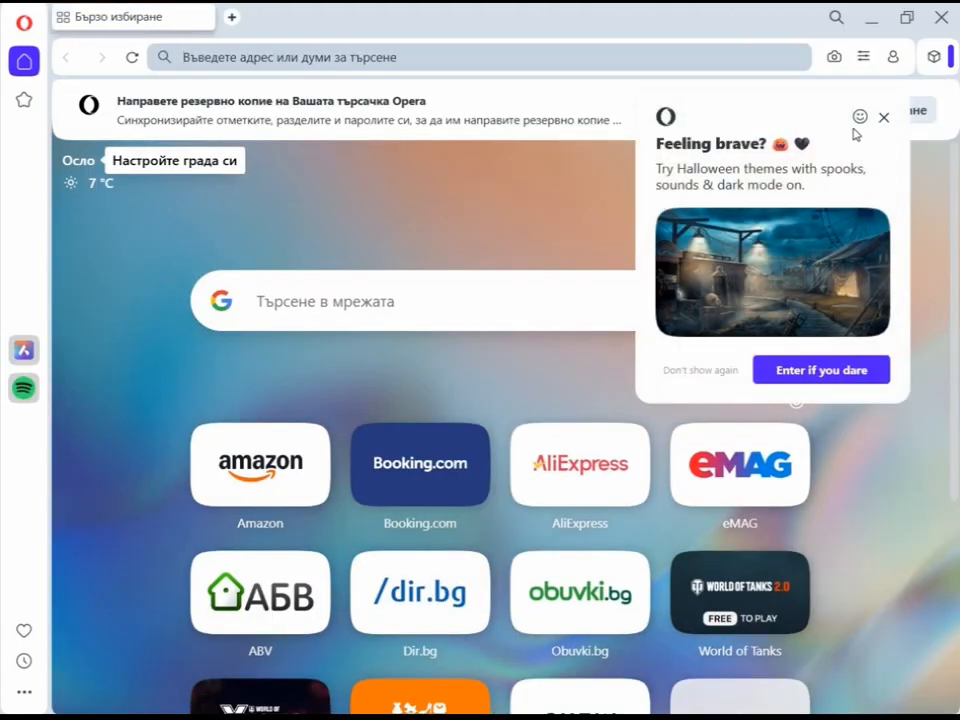
click(884, 118)
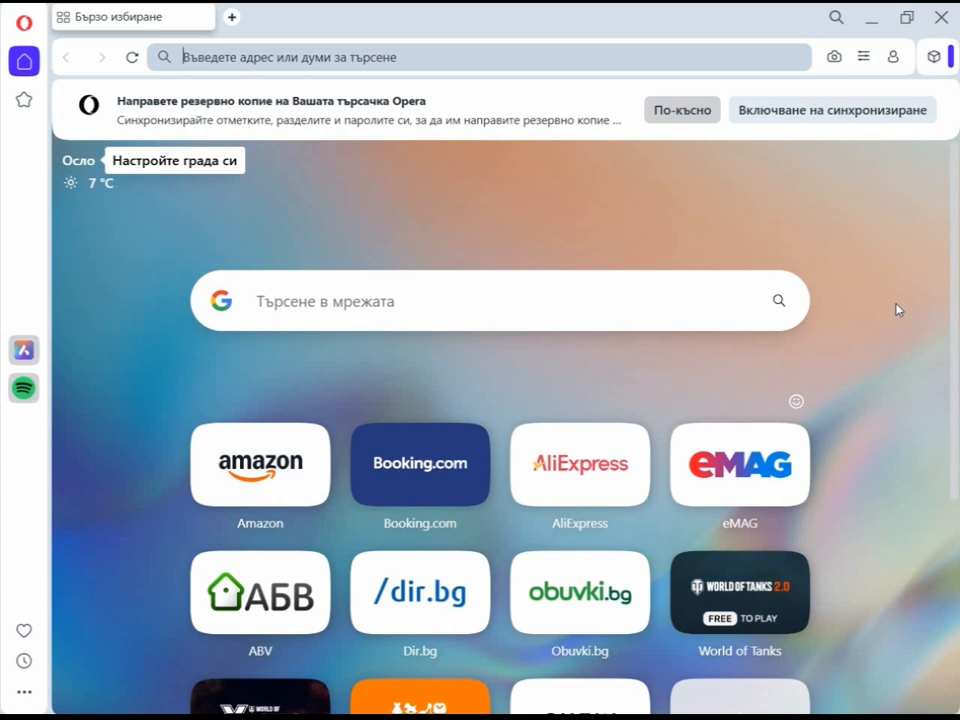
click(688, 113)
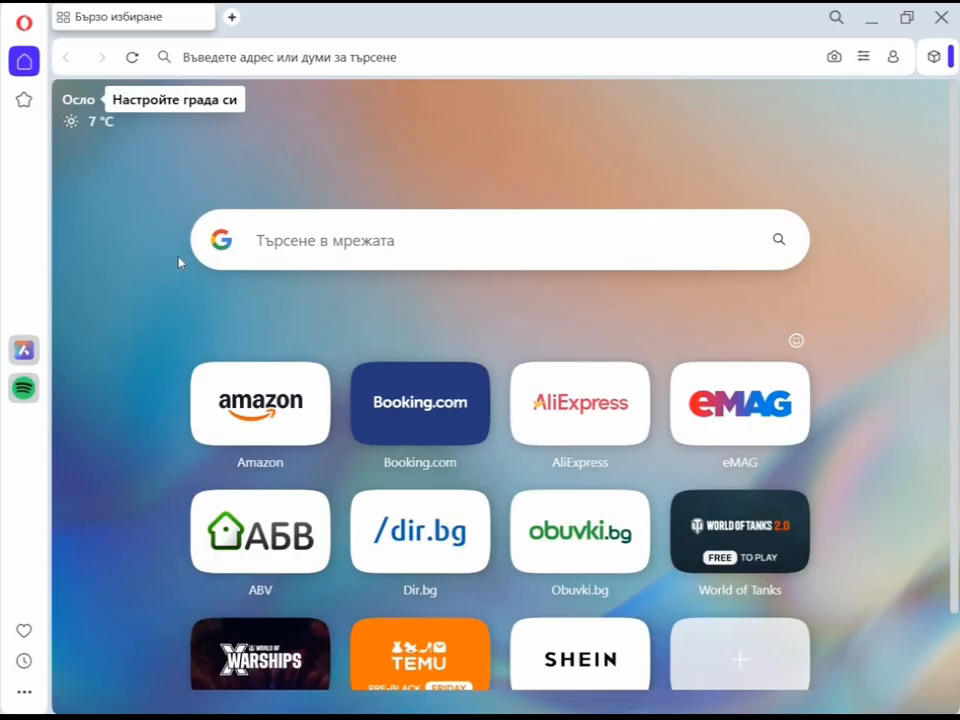
Hide the browser's sidebar ("Скрий страничната лента").
right_click(34, 242)
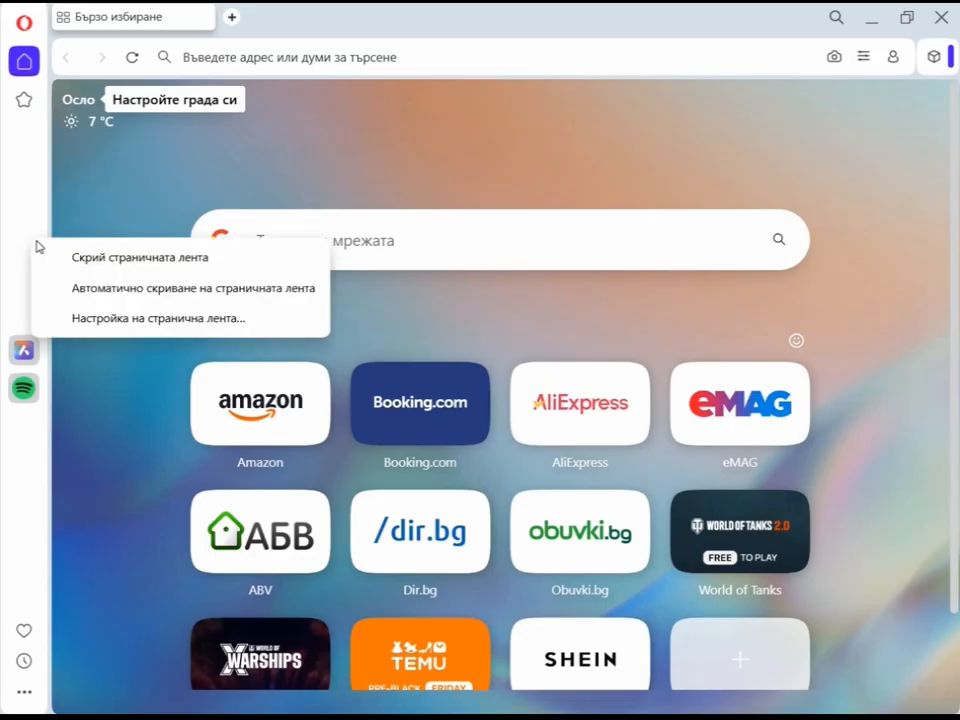
click(72, 256)
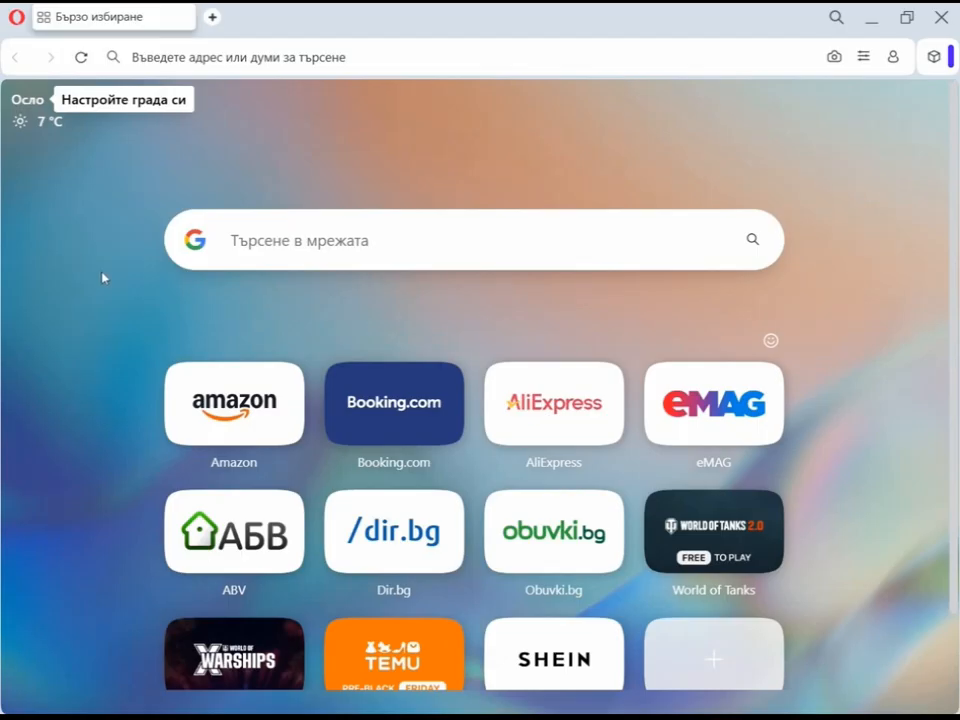
Remove the Shein, Temu and World of Warships tiles from the start page.
scroll(885, 452, down, 1)
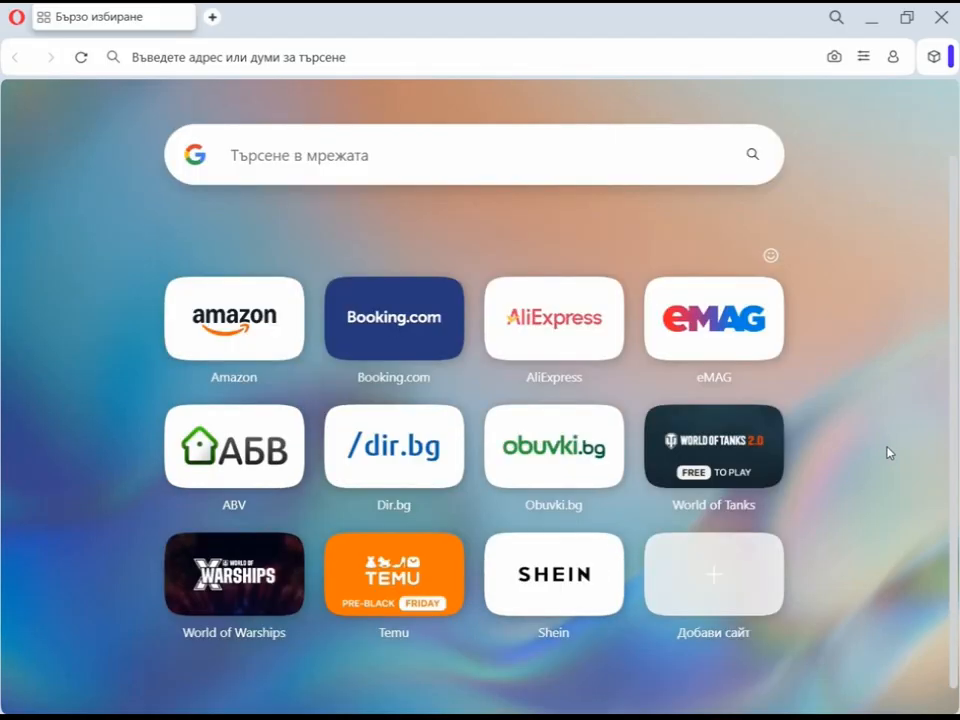
right_click(540, 585)
click(566, 561)
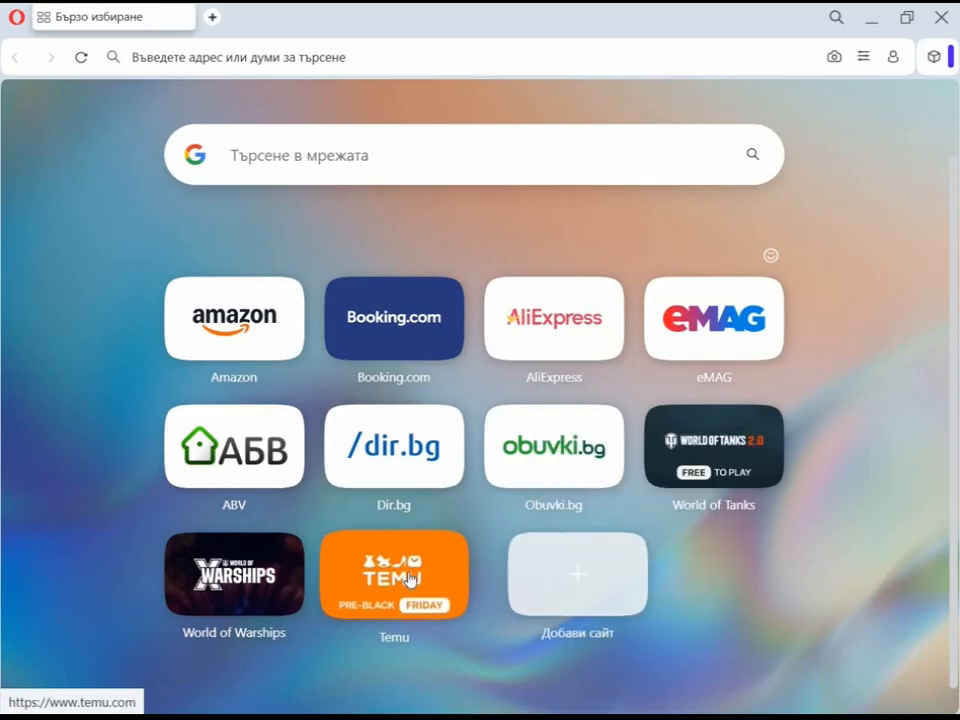
right_click(410, 576)
click(436, 555)
right_click(244, 570)
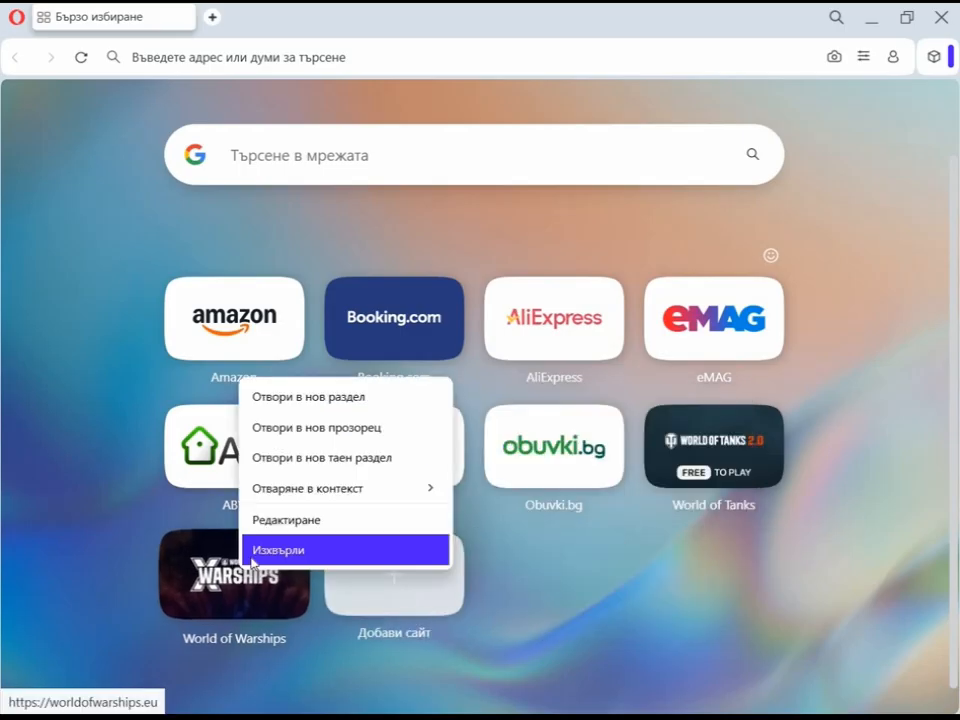
click(255, 553)
Remove the Dir.bg, World of Tanks and Obuvki.bg tiles from the start page.
right_click(407, 459)
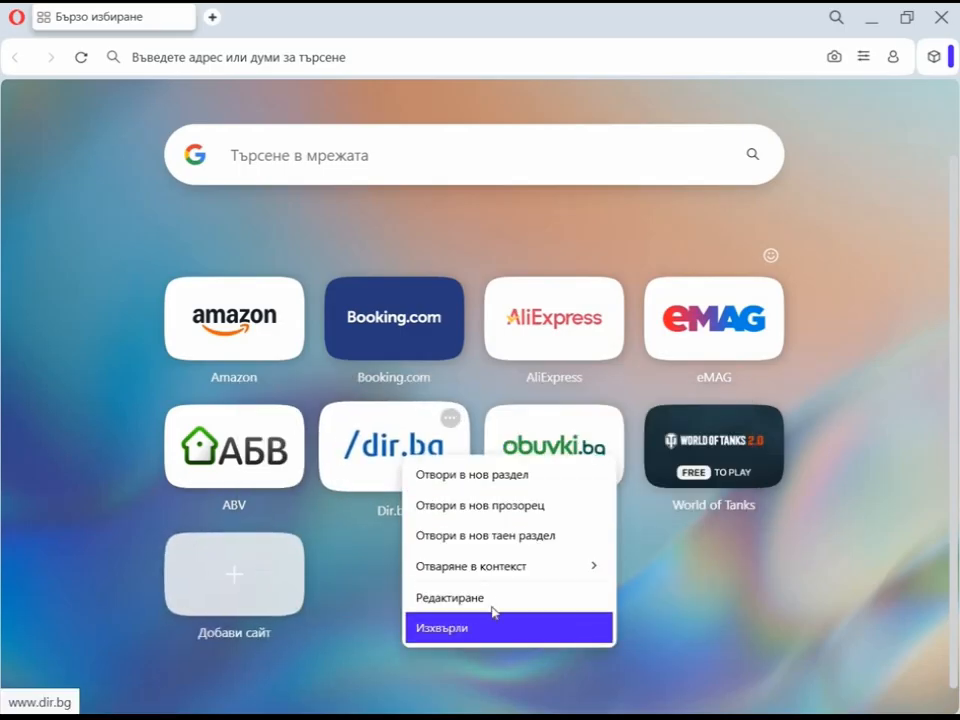
click(493, 618)
right_click(568, 546)
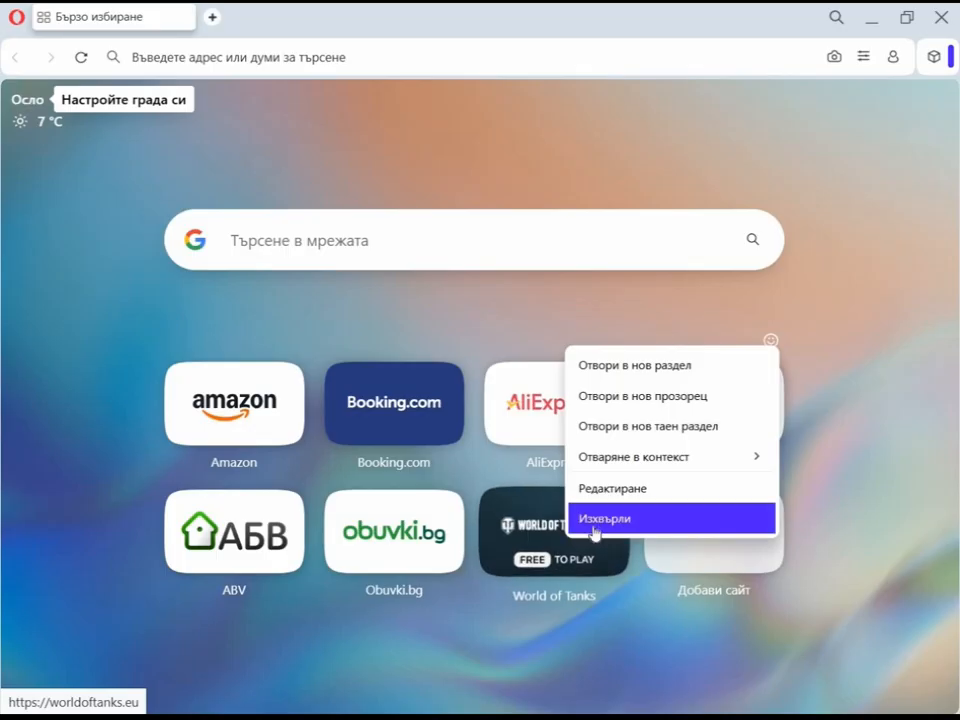
click(594, 531)
right_click(419, 537)
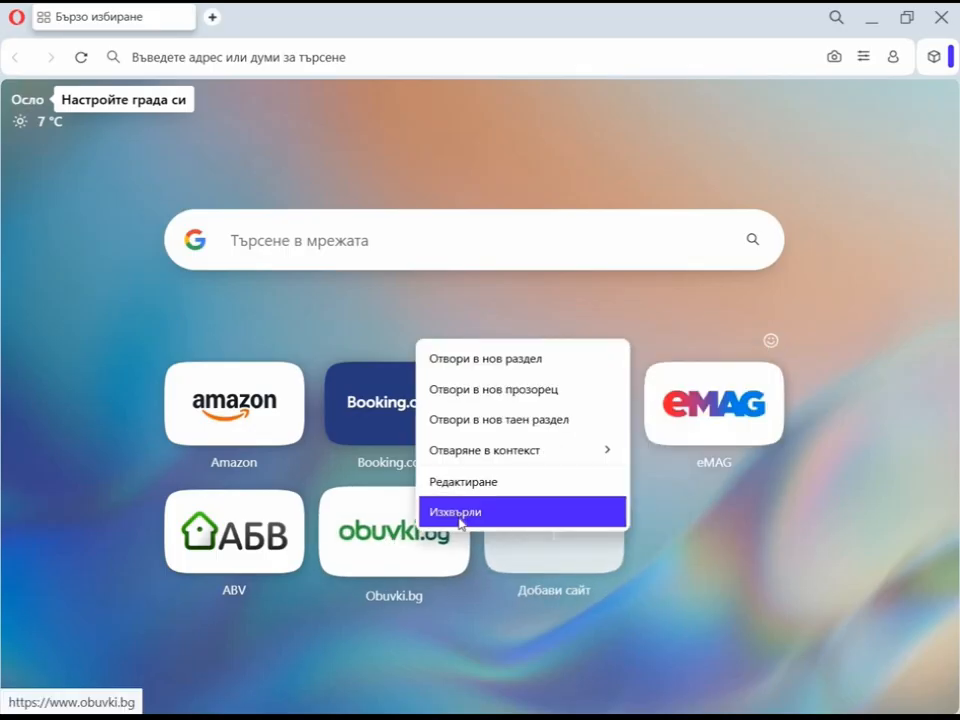
click(461, 516)
Remove the eMAG, AliExpress, Booking.com and Amazon tiles from the start page, keeping only ABV.
right_click(683, 428)
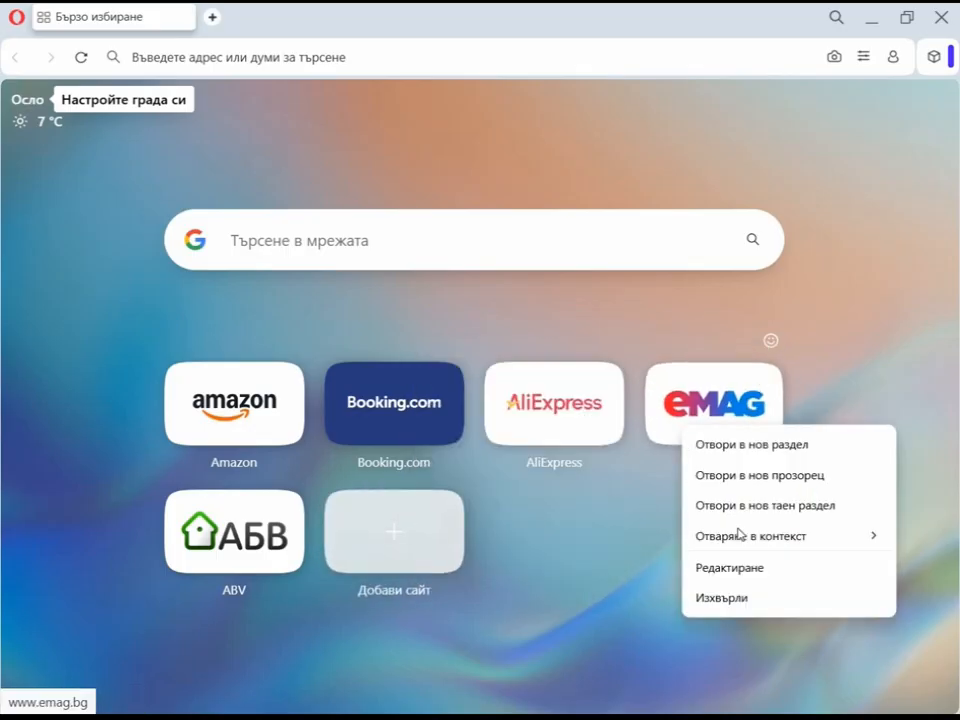
click(733, 598)
right_click(572, 429)
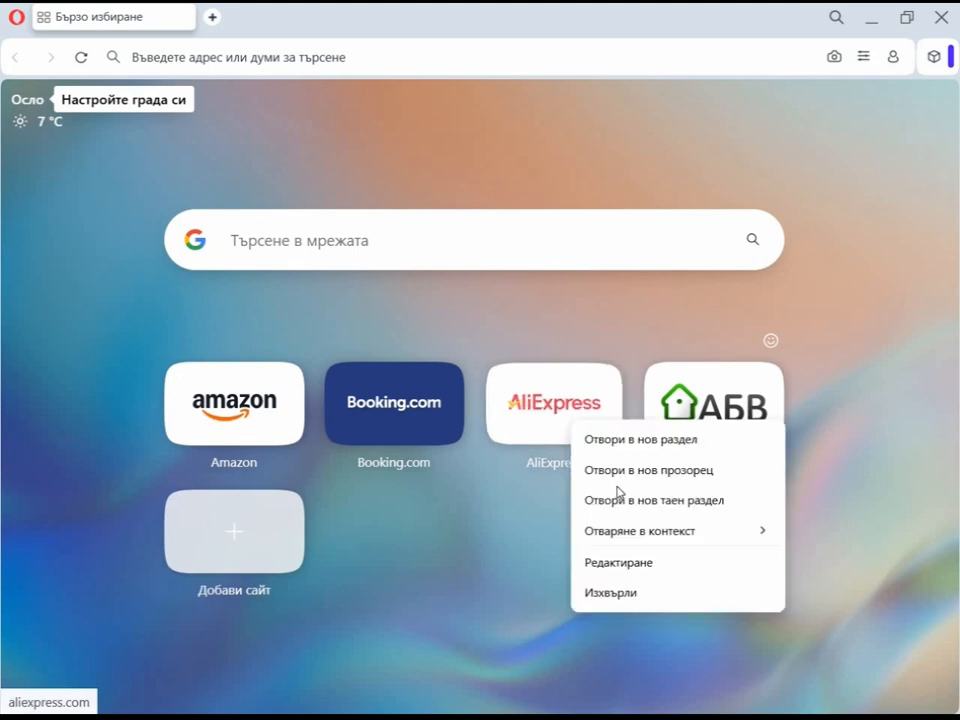
click(631, 595)
right_click(388, 398)
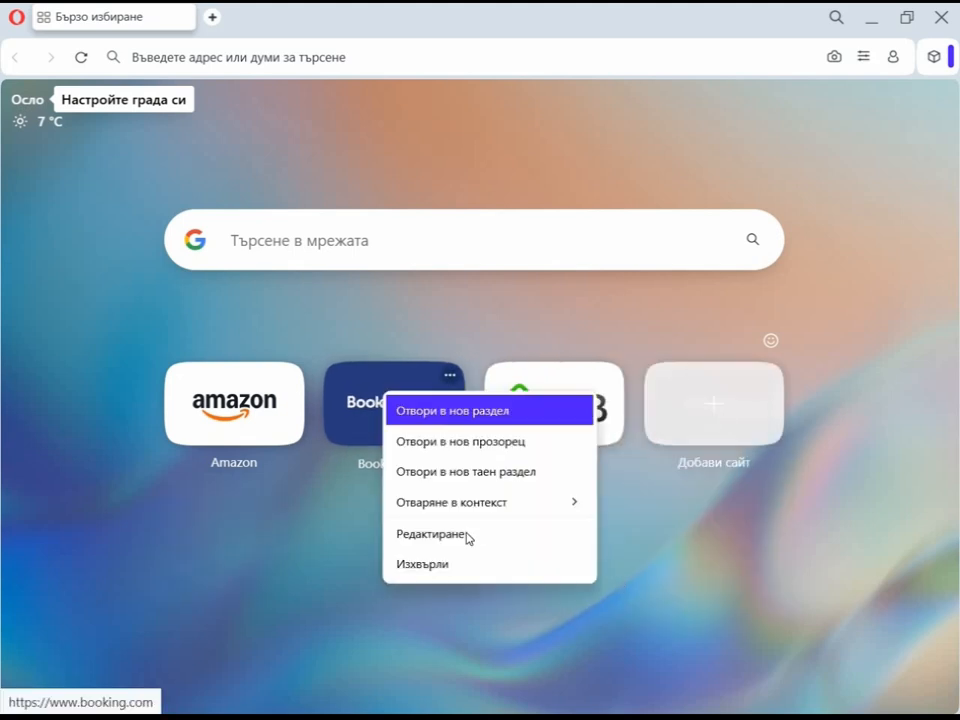
click(453, 568)
right_click(253, 421)
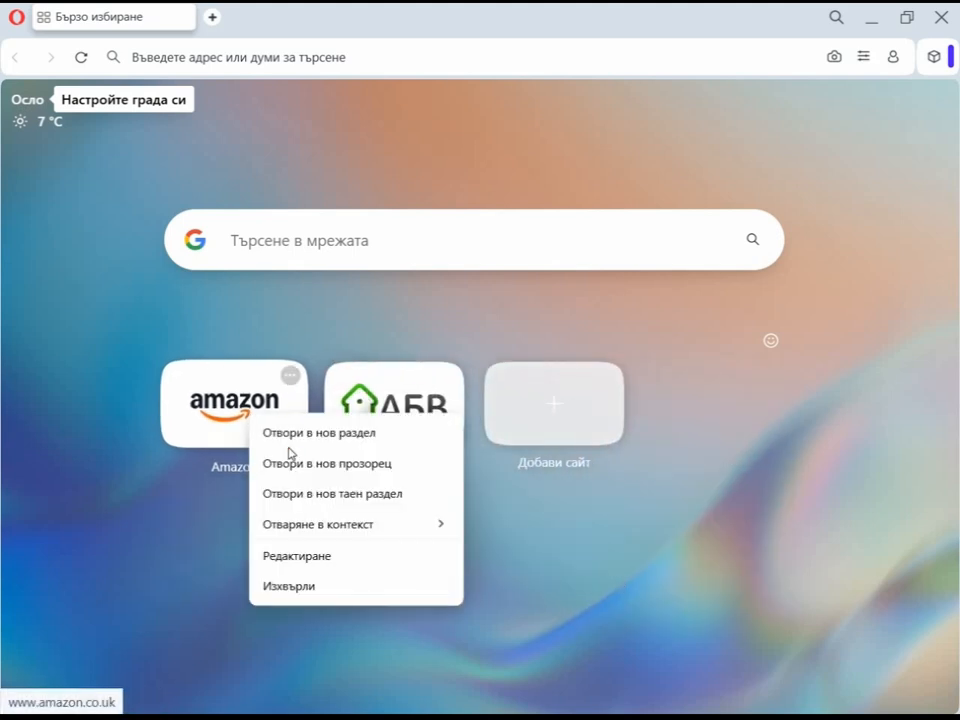
click(318, 588)
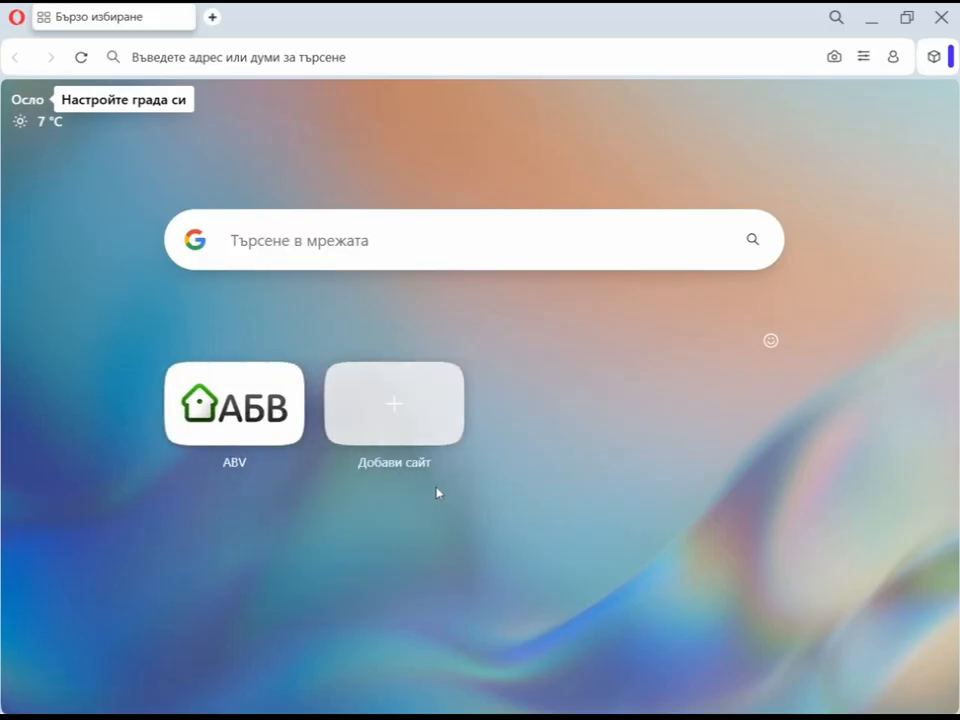
Open the browser settings and turn off "Разрешаване на Acceptable Ads" under the ad blocking options.
click(17, 18)
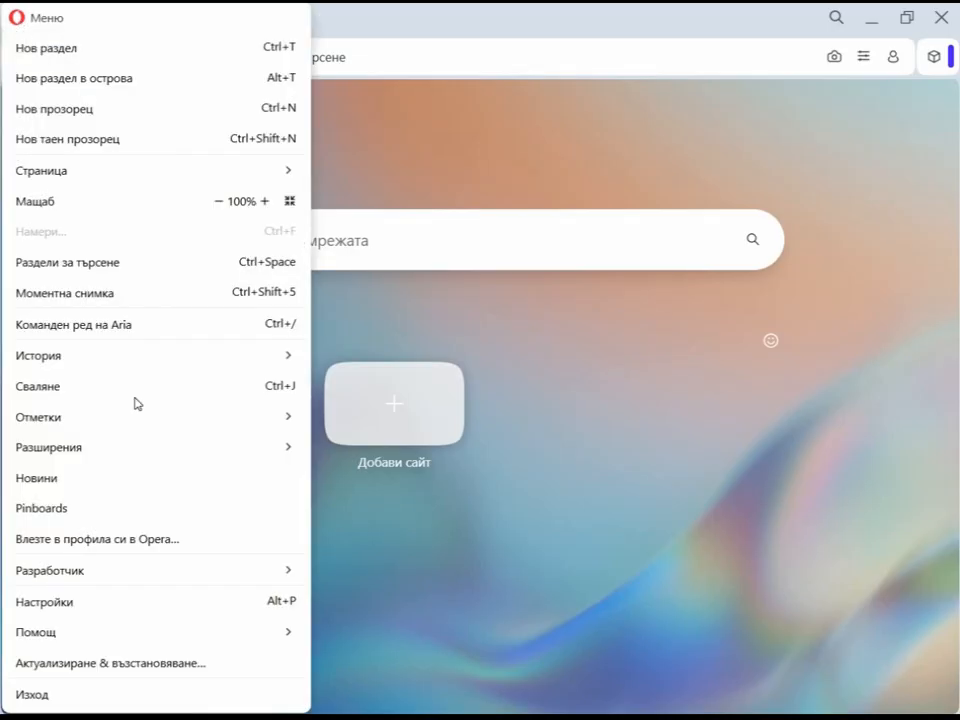
click(216, 602)
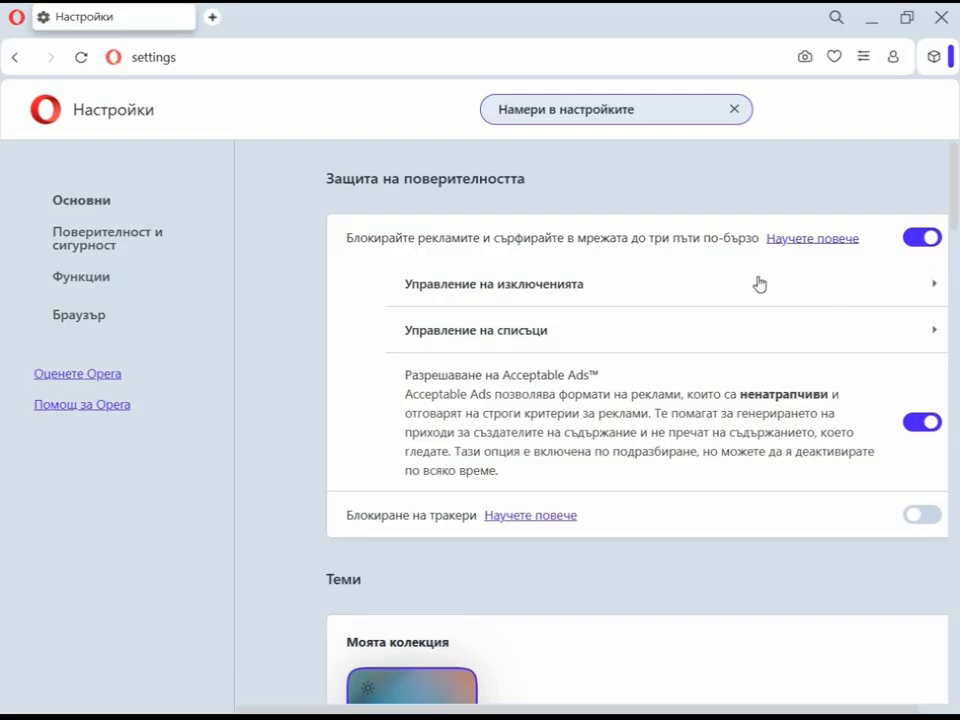
click(904, 427)
Turn off history-based images for suggested news sources, promotional notifications, and promotional speed dials and campaigns in the privacy settings.
scroll(860, 458, down, 3)
scroll(855, 460, down, 1)
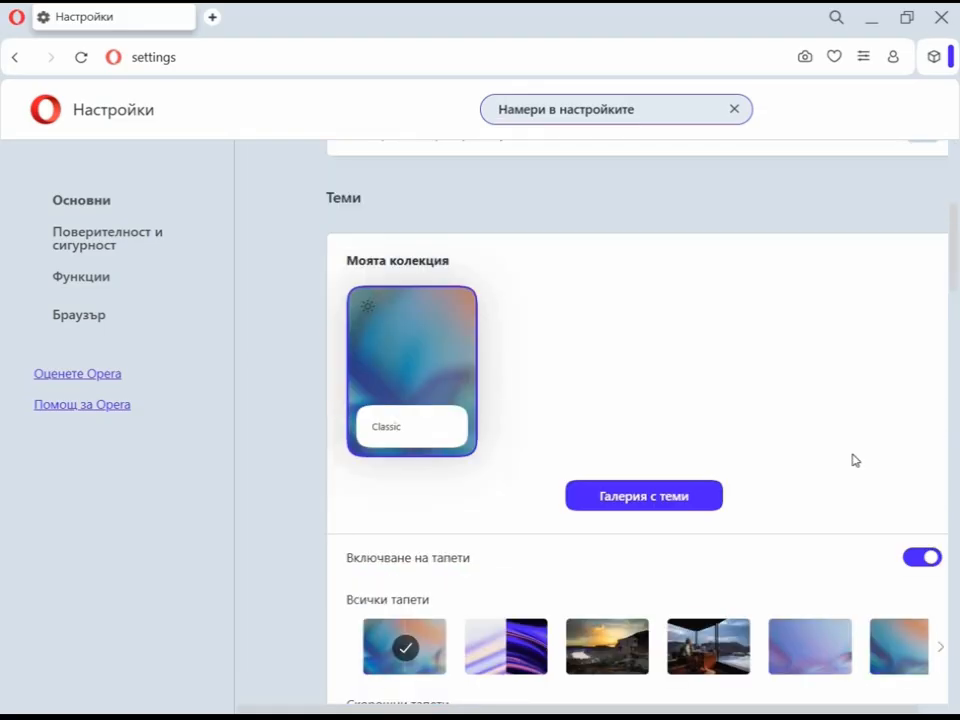
scroll(853, 466, down, 5)
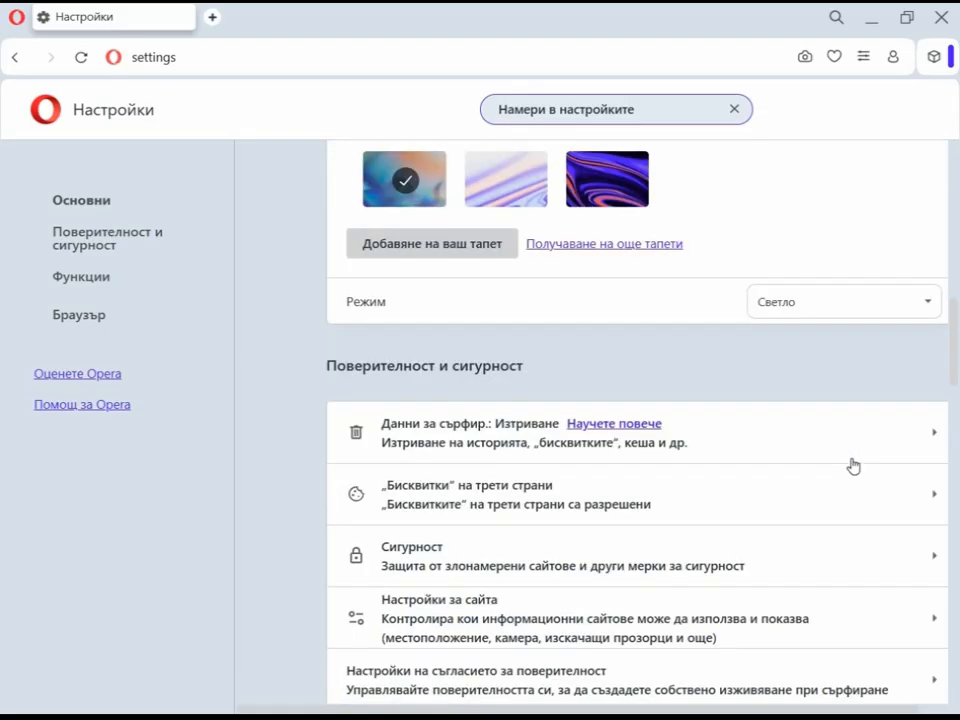
scroll(853, 465, down, 5)
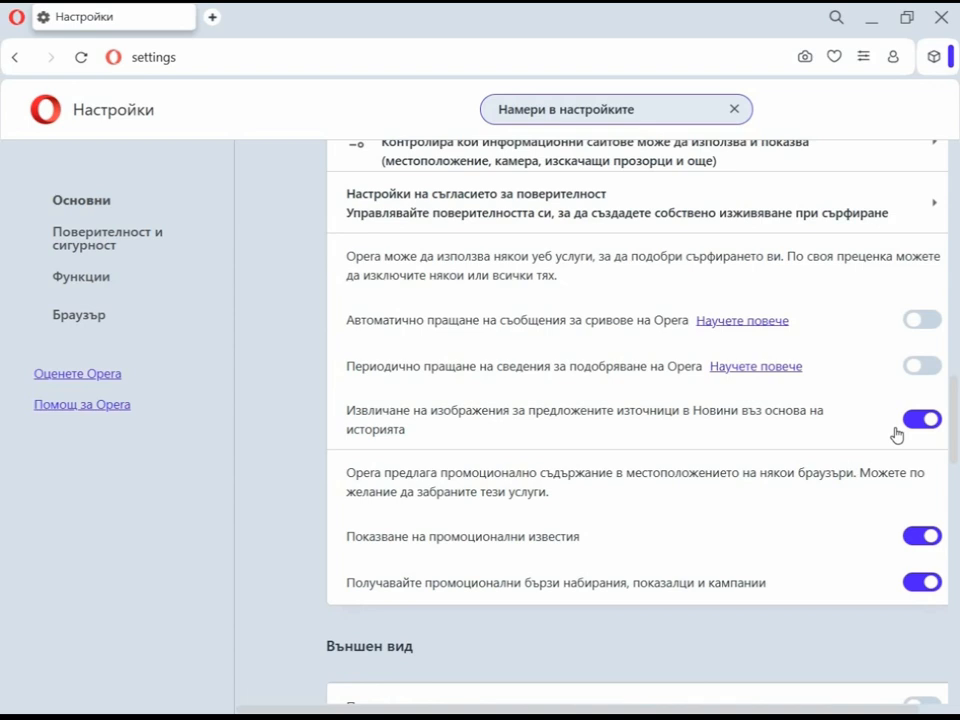
click(902, 428)
click(909, 537)
click(909, 581)
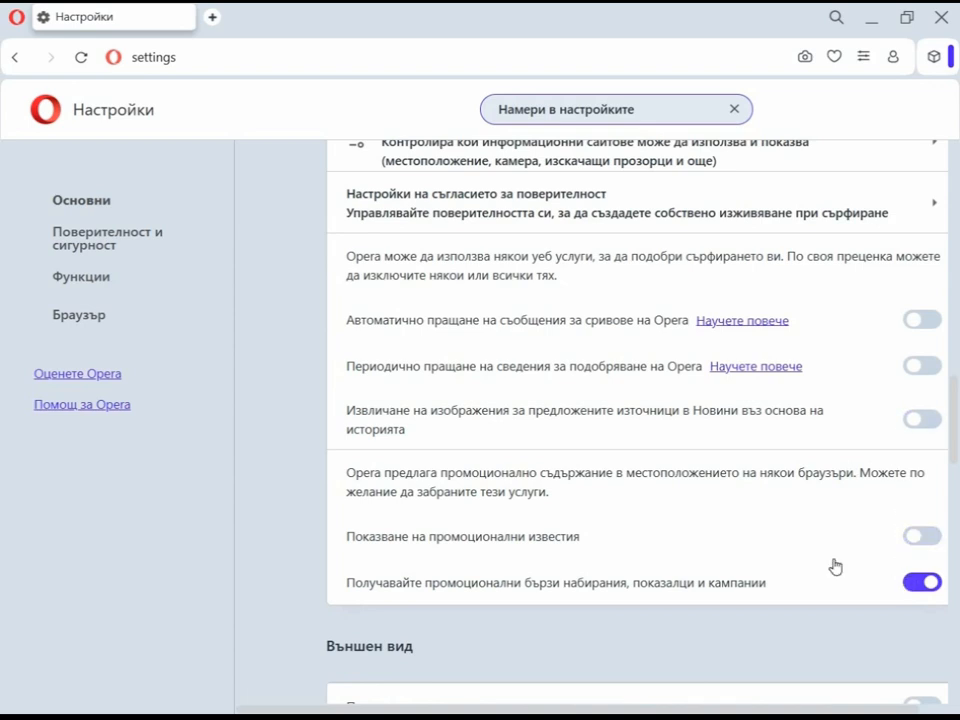
Turn off link highlighting with the Tab key in the appearance settings and Google Lens in the context menu.
scroll(801, 536, down, 1)
scroll(801, 536, down, 2)
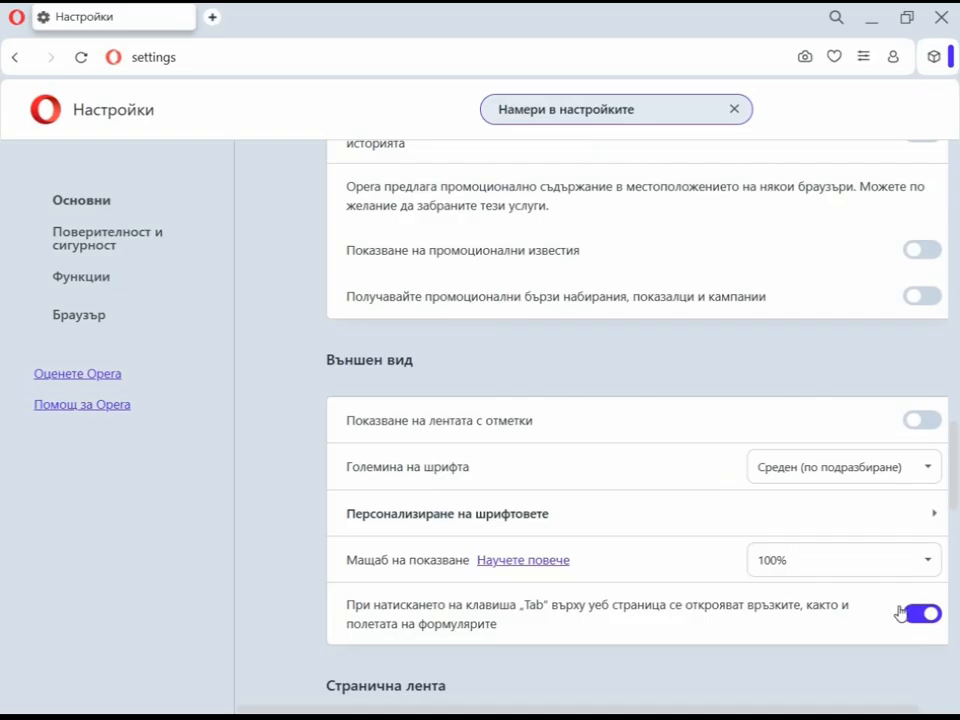
click(913, 618)
scroll(760, 602, down, 2)
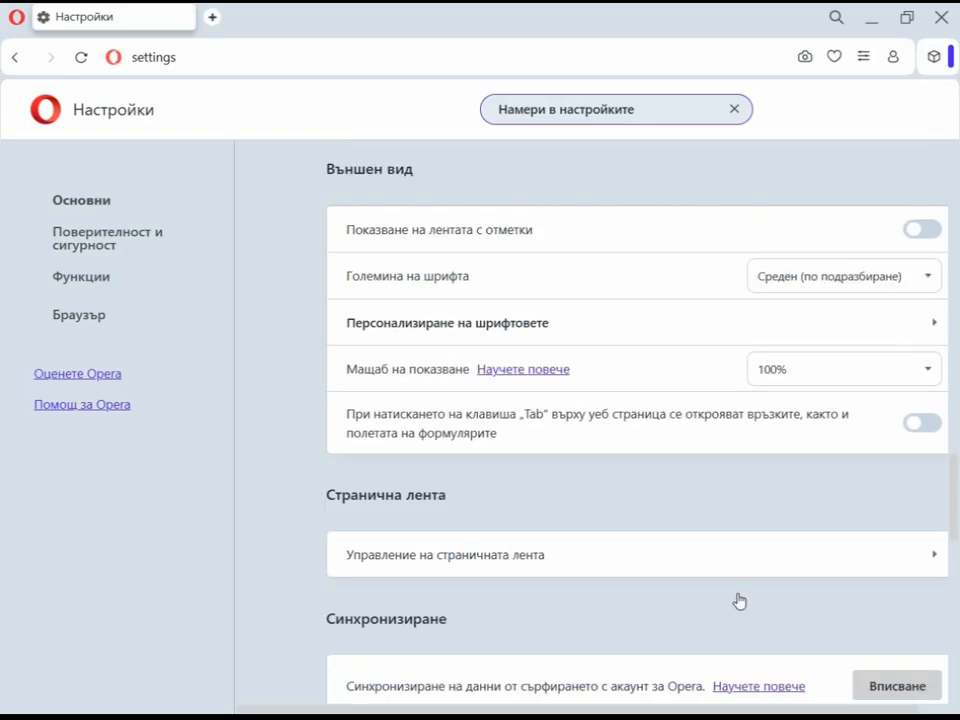
scroll(740, 598, down, 2)
scroll(741, 596, down, 4)
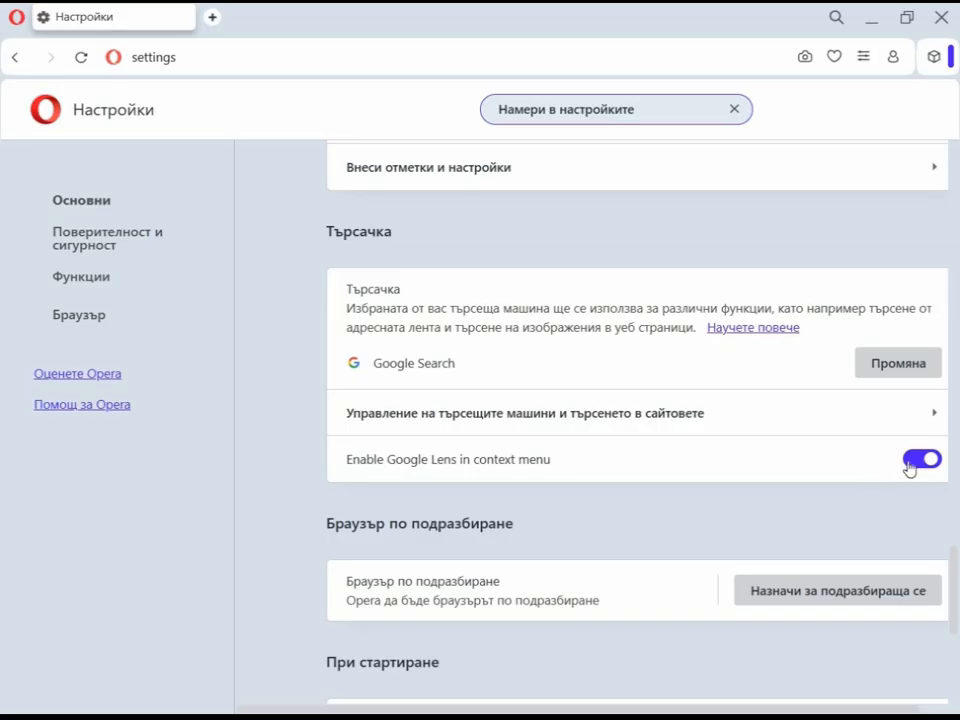
click(910, 462)
Turn off "Показване първо на стартовата страница" for restoring the previous session's tabs at startup.
scroll(799, 514, down, 4)
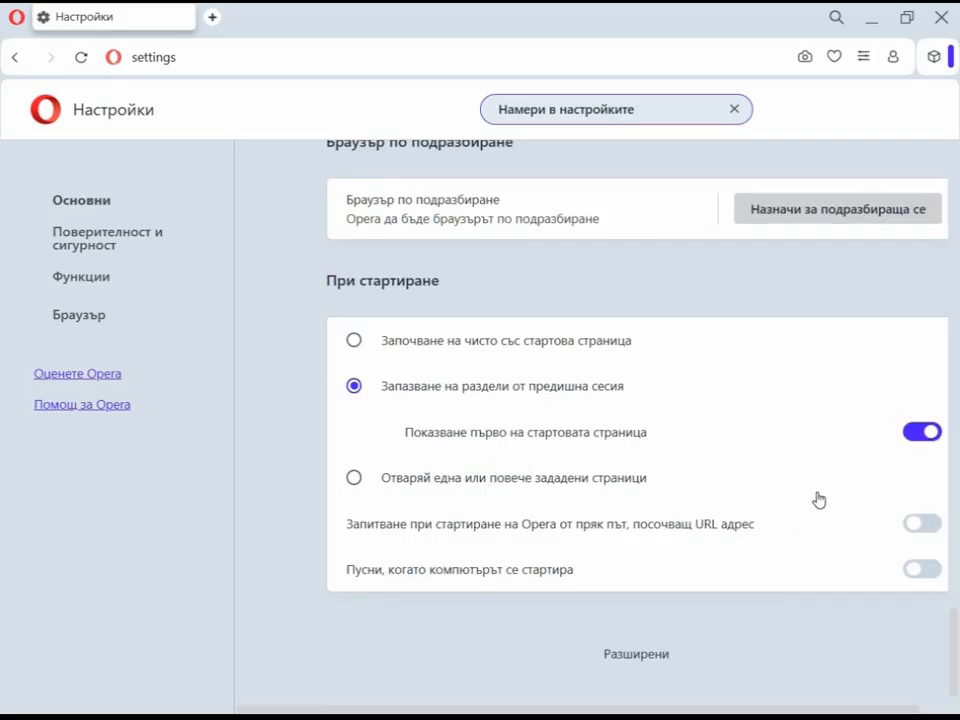
click(913, 438)
scroll(846, 511, down, 1)
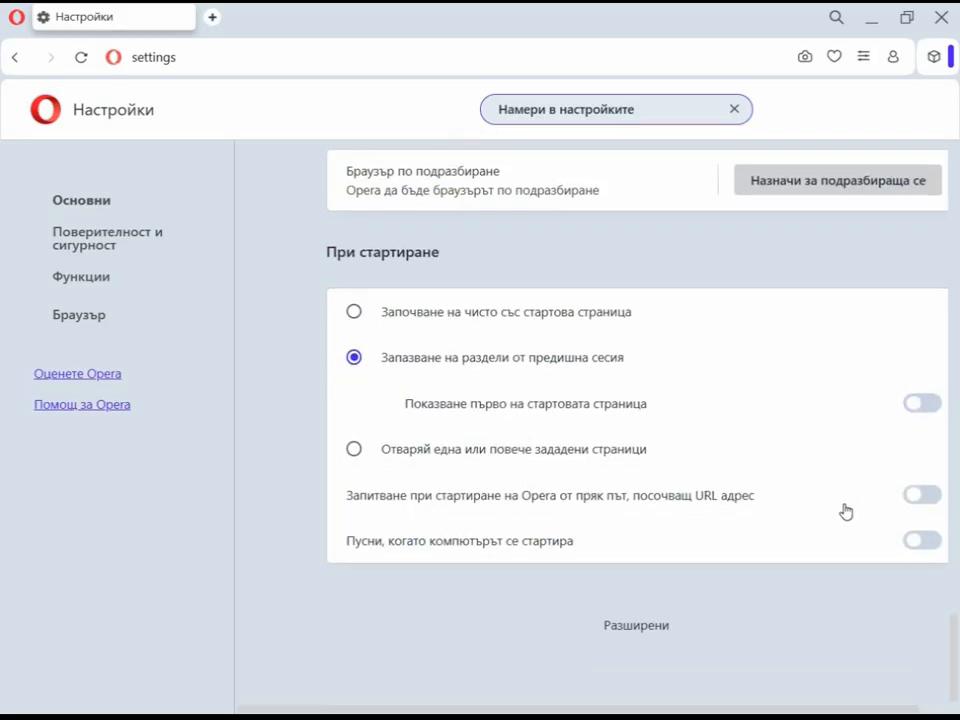
Expand the advanced settings ("Разширени") and turn off the wallet selector and the AI prompts pop-up for highlighted text.
click(637, 628)
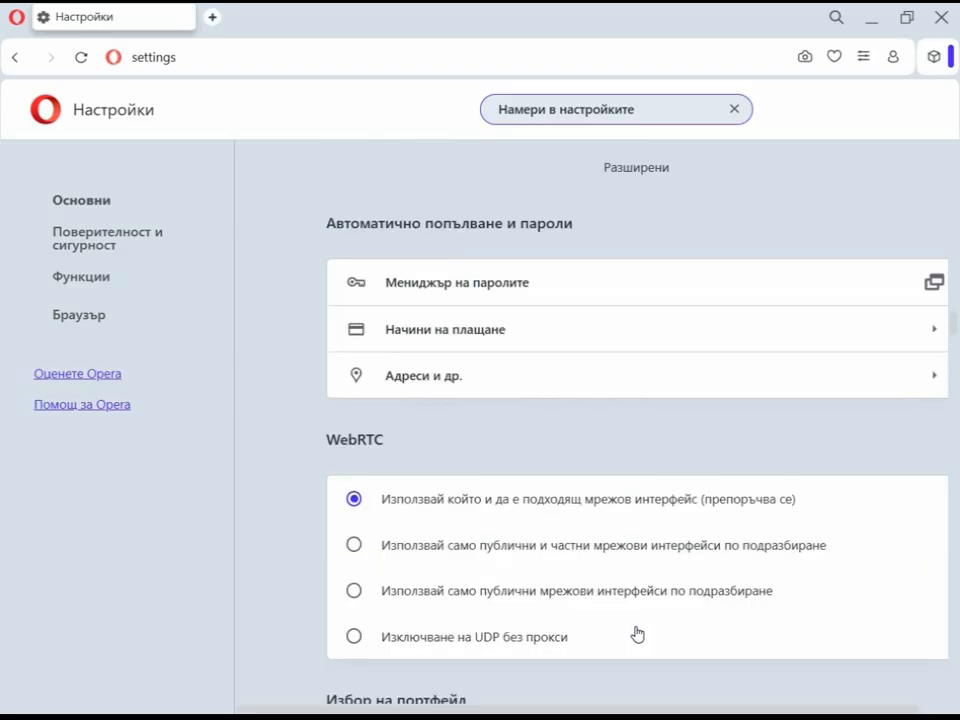
scroll(727, 487, down, 3)
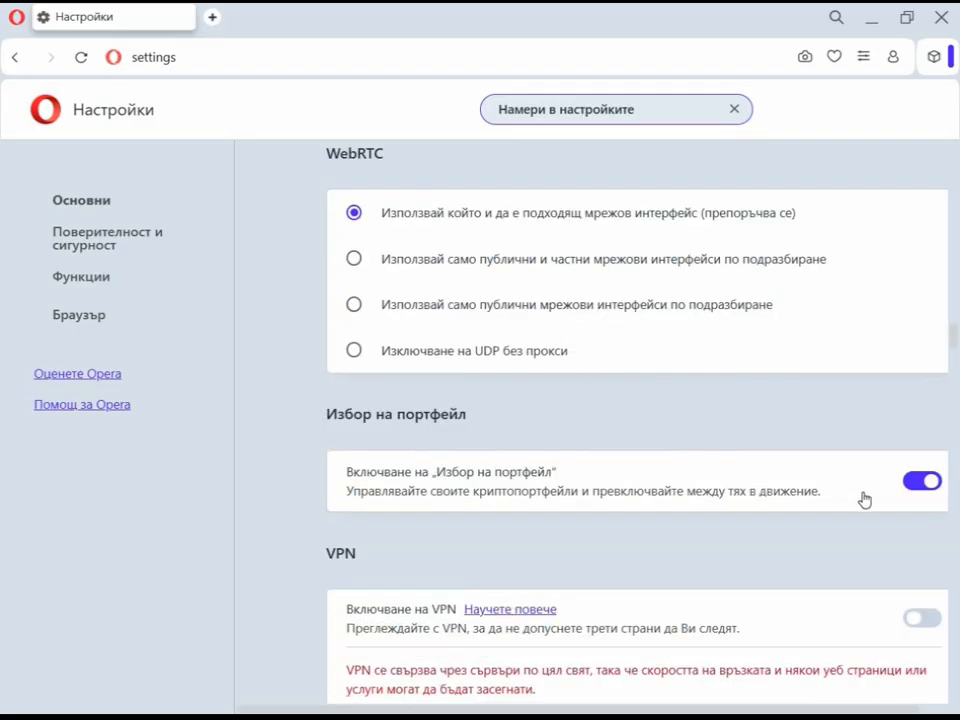
click(914, 486)
scroll(877, 500, down, 7)
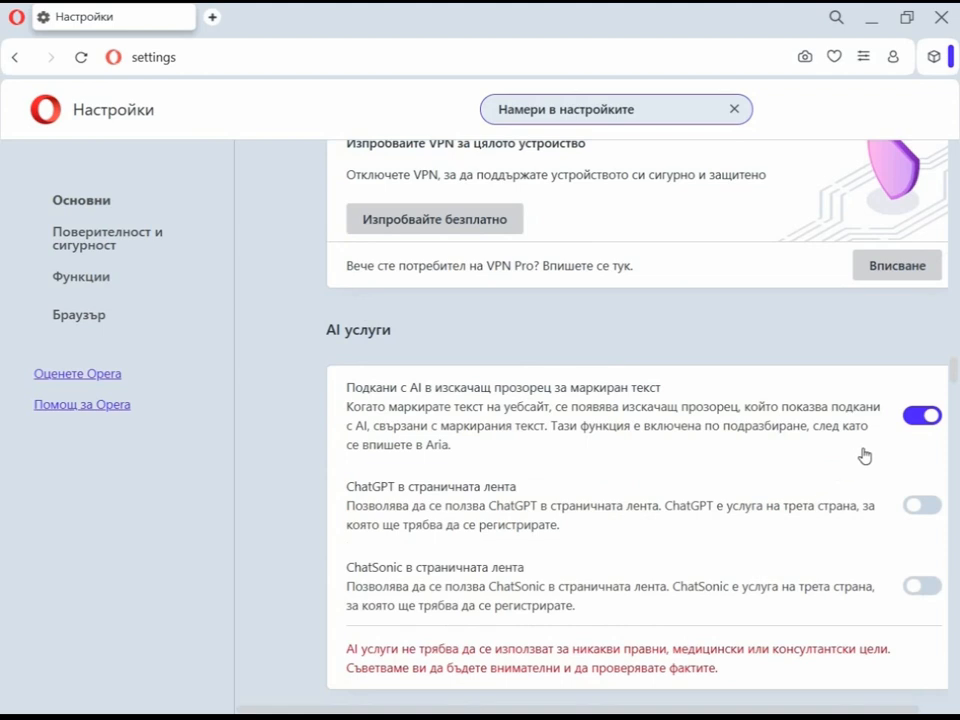
click(868, 445)
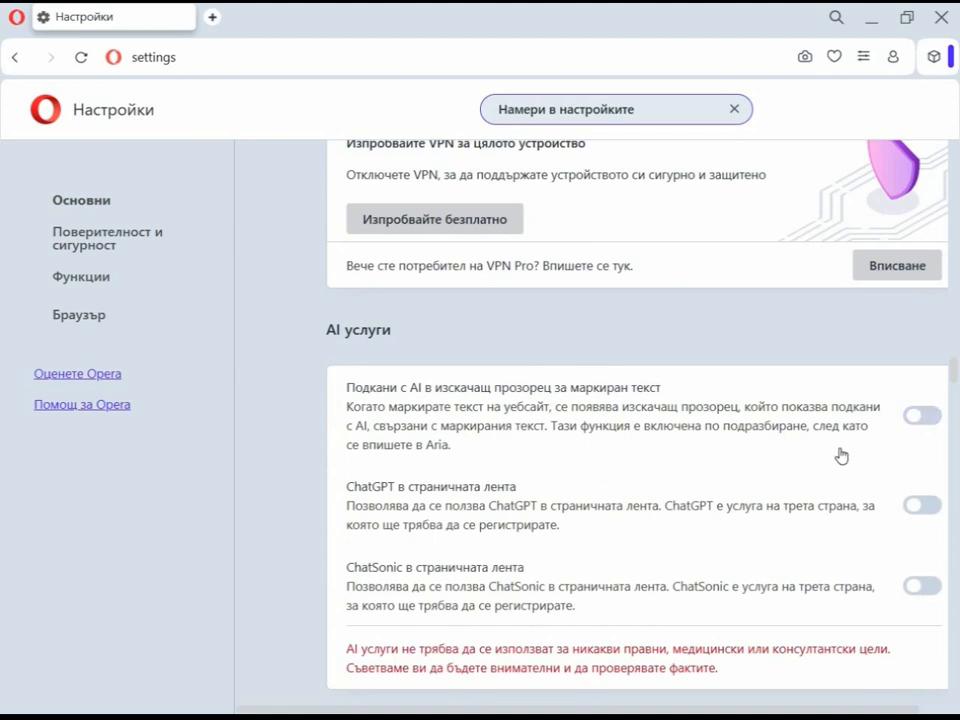
Turn off "Разрешаване на разделен екран" and leave the Easy файлове upload pop-up turned on.
scroll(840, 456, down, 5)
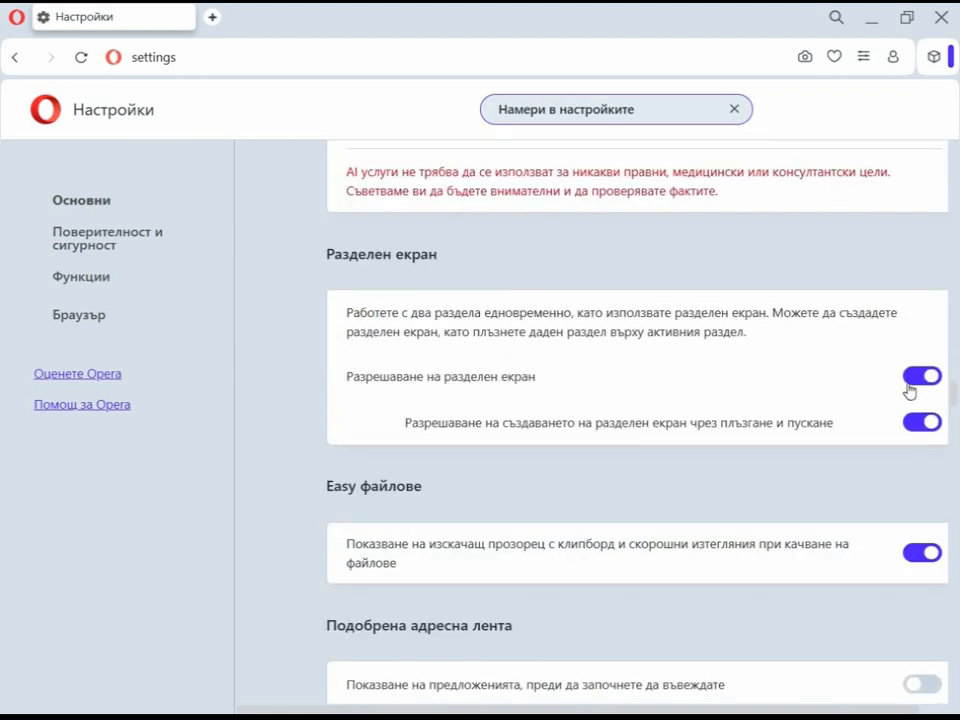
click(910, 381)
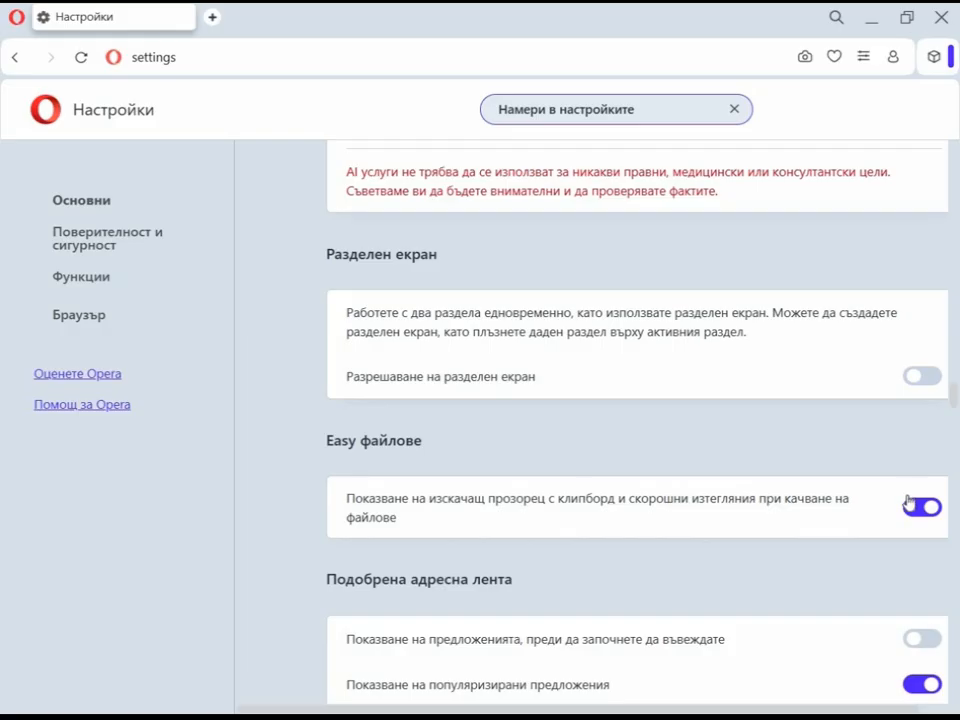
click(911, 506)
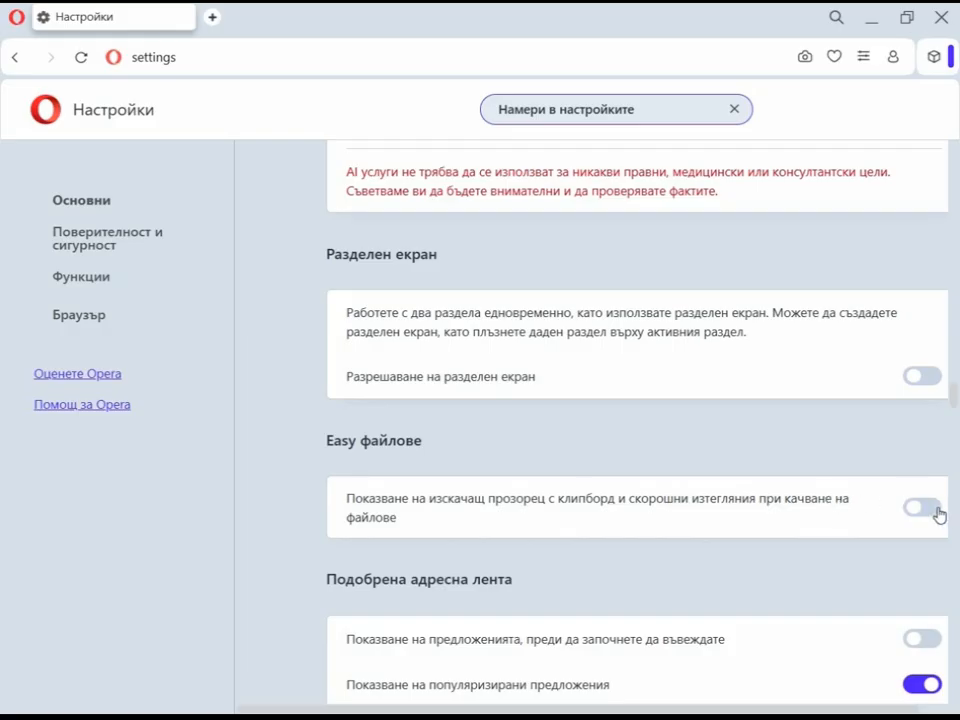
click(937, 512)
scroll(844, 515, down, 2)
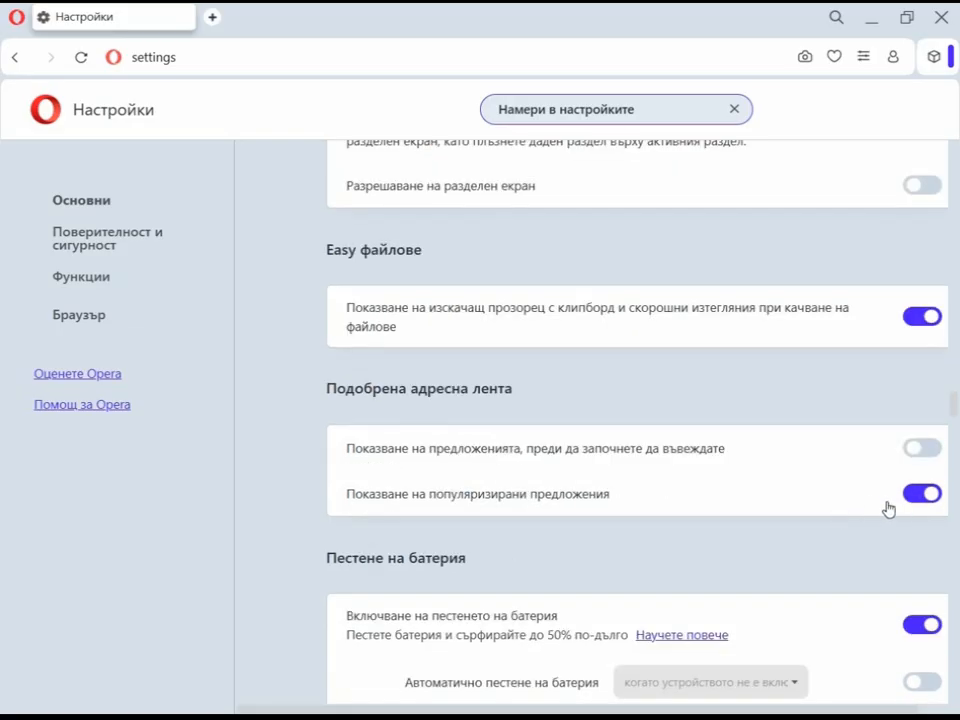
Turn off "Показване на популяризирани предложения" for the address bar and disable battery saving ("Включване на пестенето на батерия").
click(890, 508)
scroll(813, 508, down, 2)
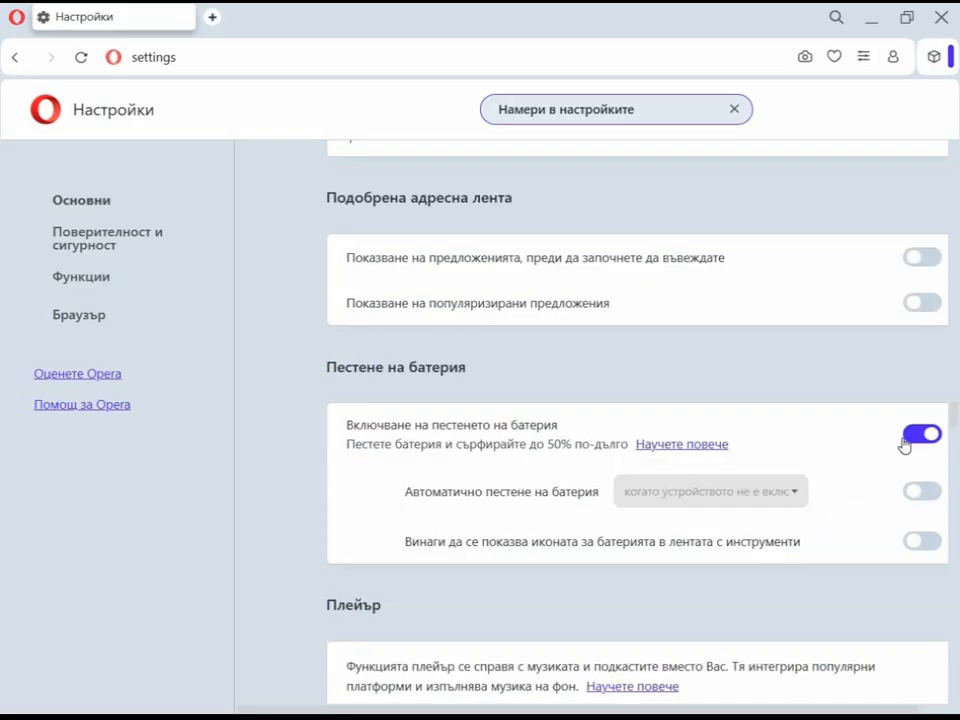
click(904, 438)
Turn off the player together with its automatic playback pausing, and disallow the use of My Flow.
scroll(885, 463, down, 3)
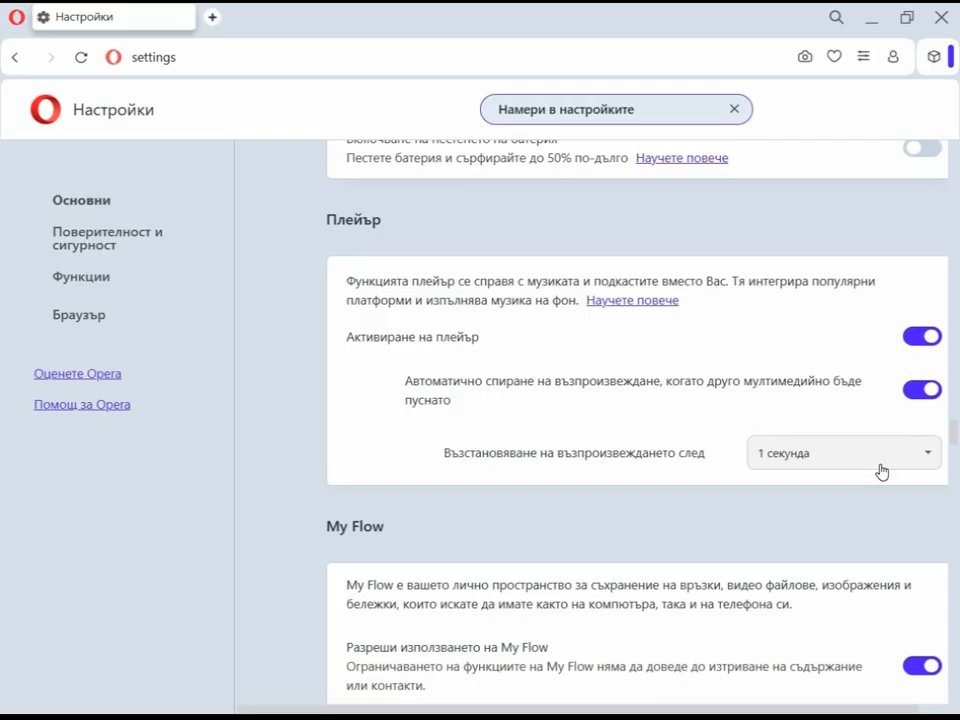
click(911, 394)
click(913, 347)
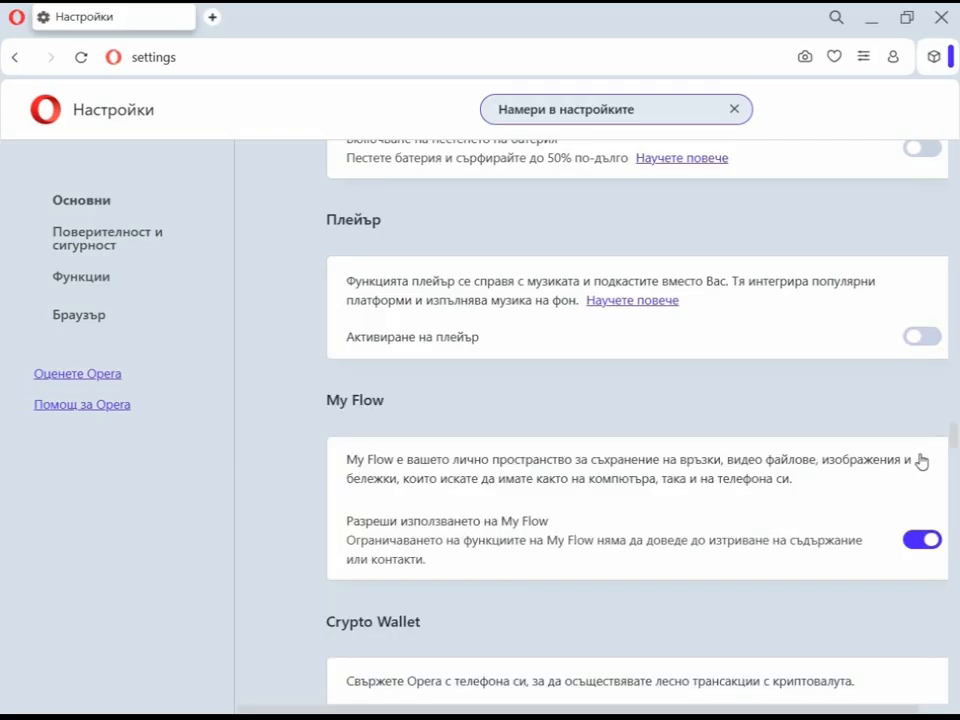
scroll(919, 458, down, 1)
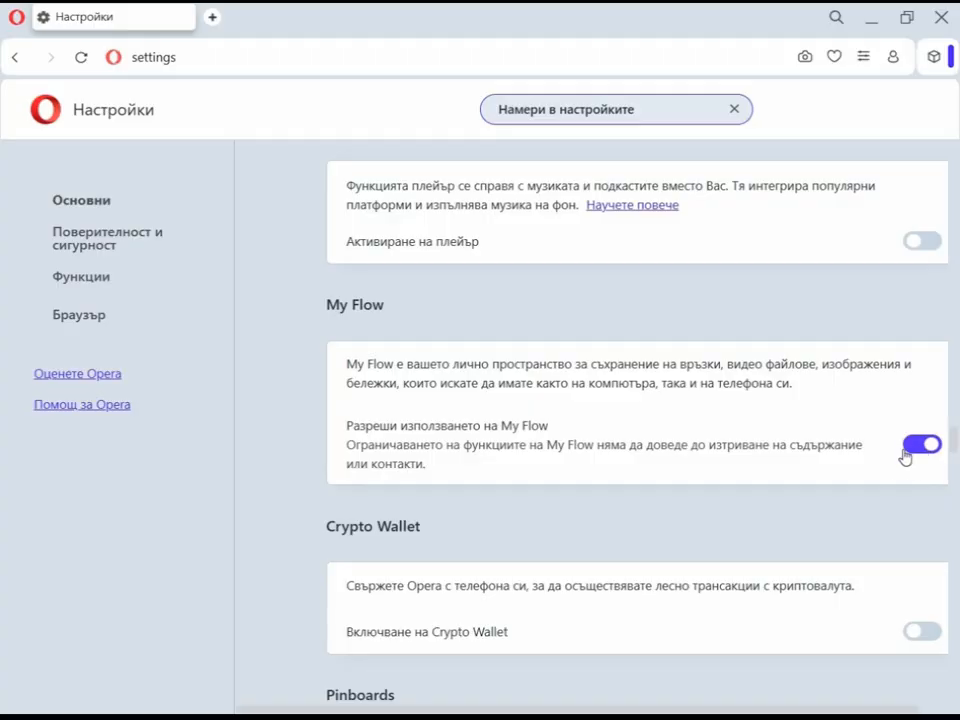
click(908, 452)
Turn off Pinboards and the search pop-up that opens when text is selected.
scroll(897, 471, down, 4)
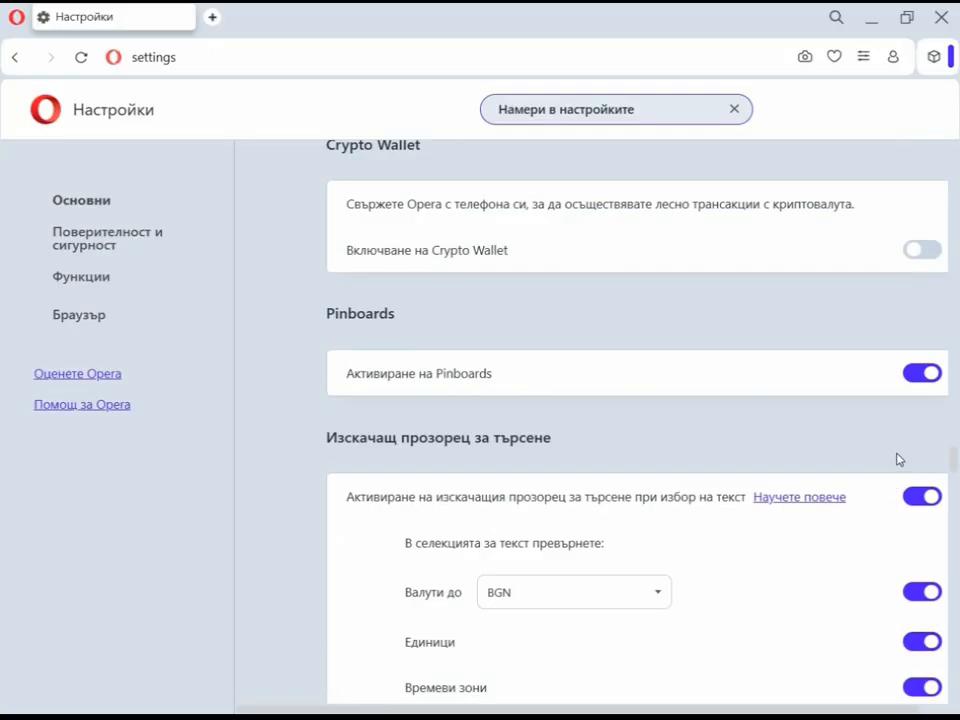
click(911, 375)
scroll(885, 459, down, 1)
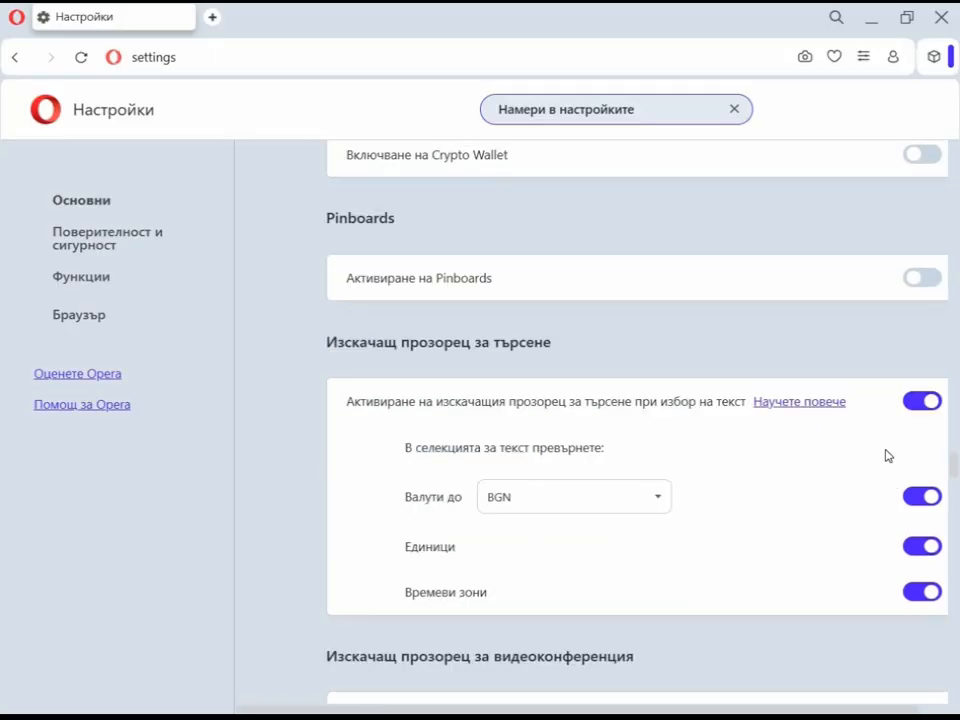
click(916, 401)
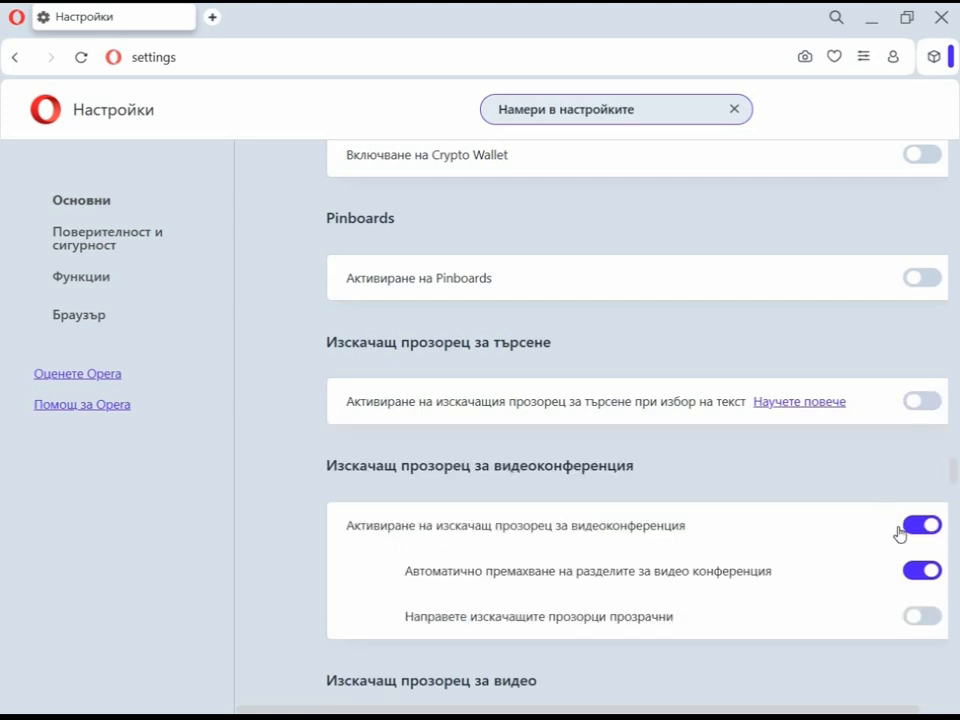
Turn off the video conference pop-up and the automatic popping out of videos ("Изскачащи видеоклипове, когато е възможно").
click(889, 542)
scroll(882, 520, down, 3)
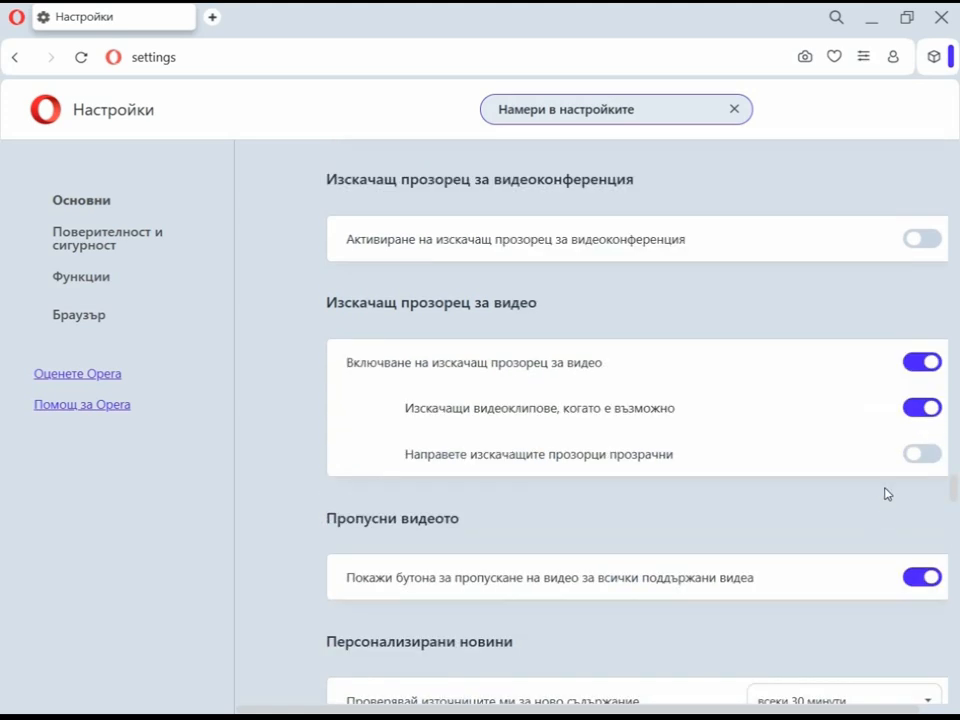
click(910, 411)
Turn off the skip-video button for supported videos and "Покажи предложения за Бързо избиране" for the start page.
scroll(882, 516, down, 2)
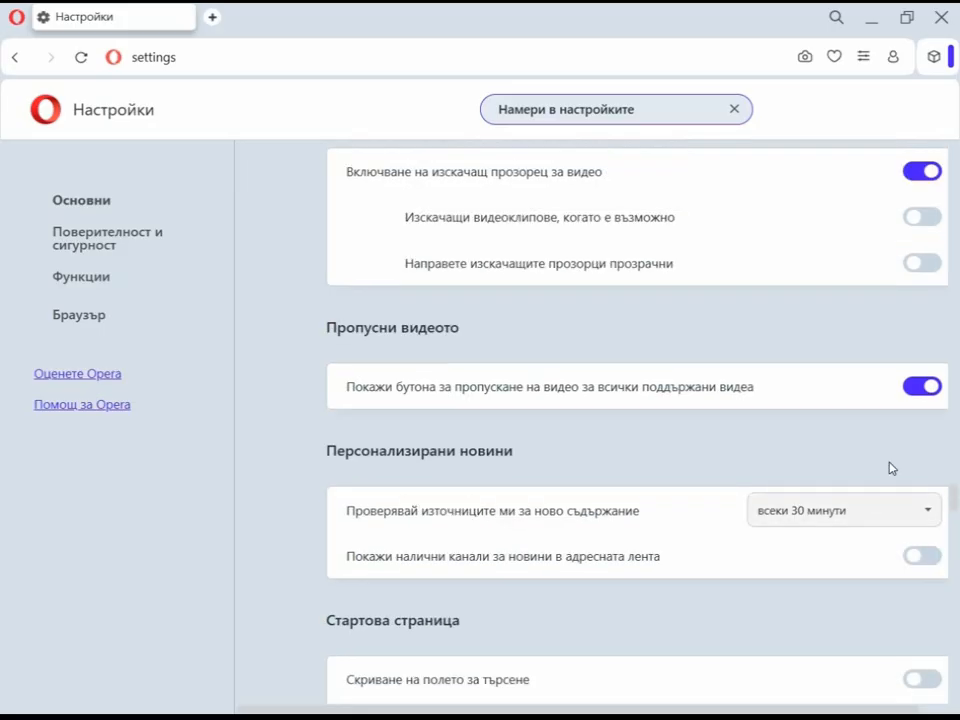
click(906, 400)
scroll(862, 520, down, 2)
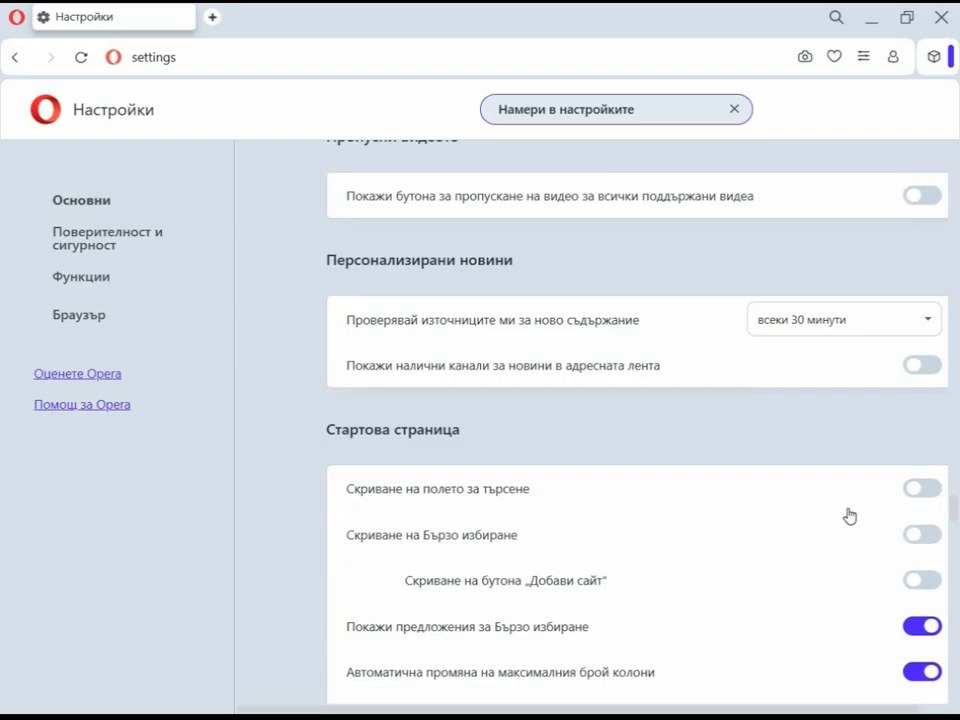
scroll(849, 516, down, 2)
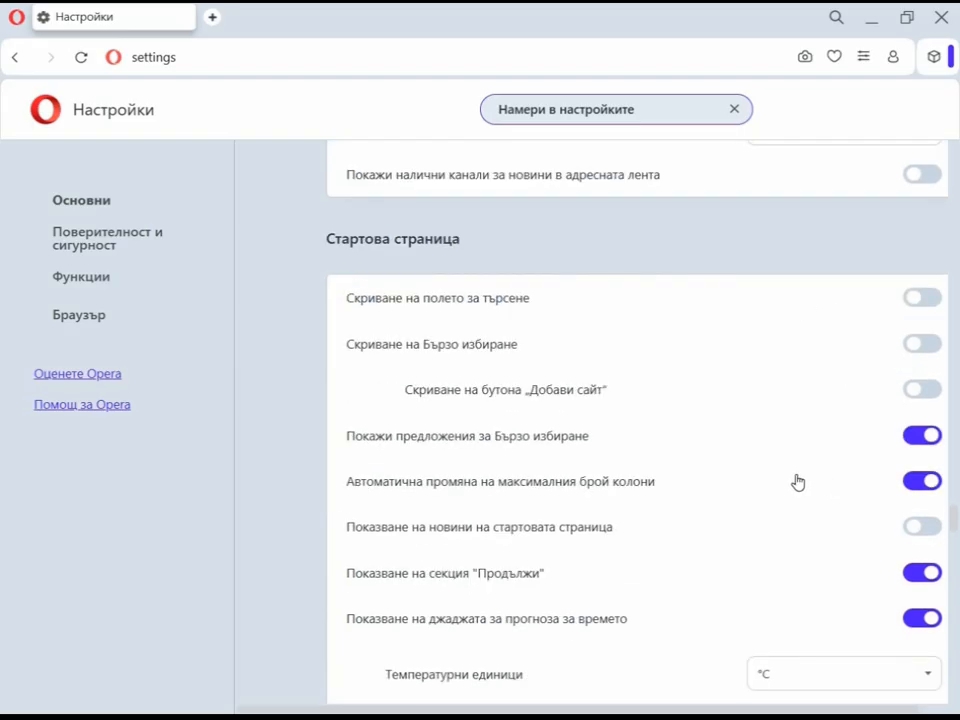
click(906, 438)
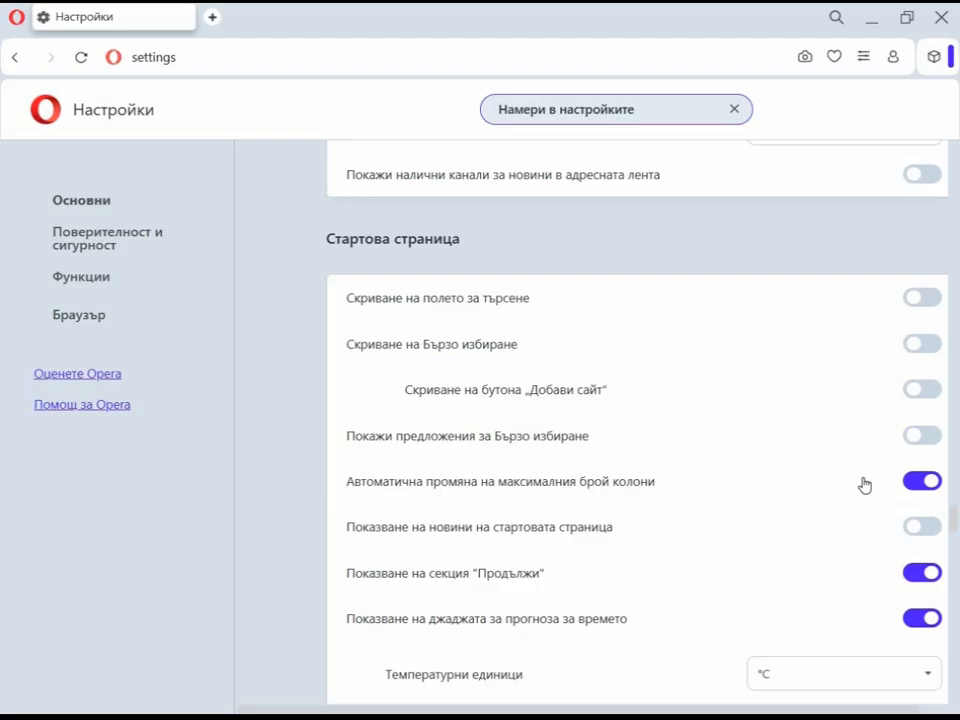
Turn off the "Продължи" section and the weather forecast widget on the start page.
scroll(864, 486, down, 2)
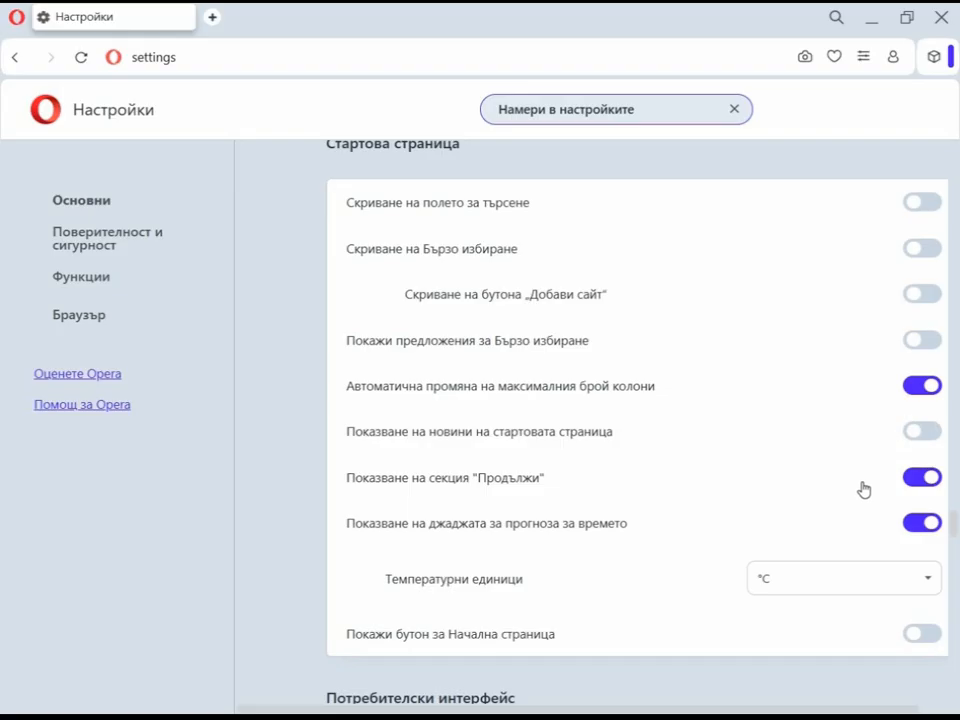
click(912, 482)
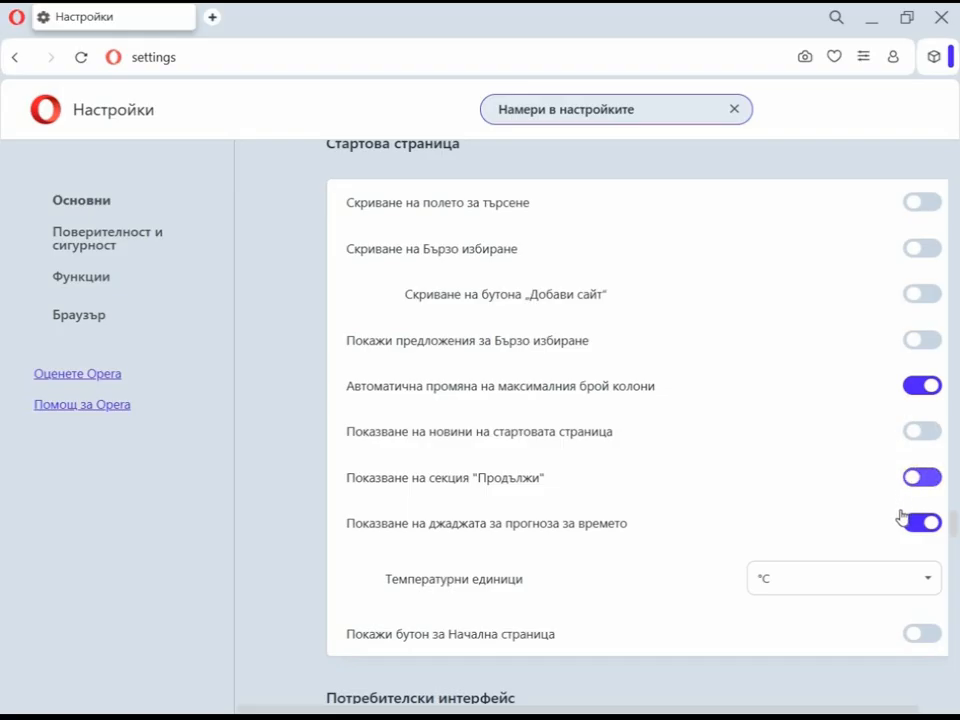
click(910, 530)
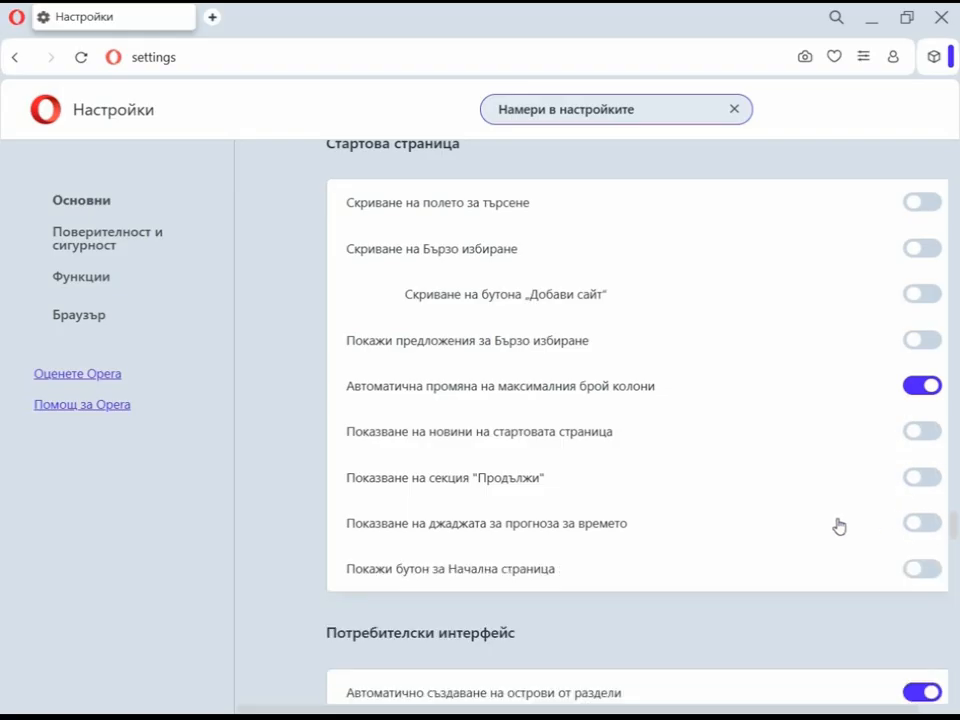
Turn off automatic tab islands, same-domain tabs in the tab tooltip and emojis in the tab tooltip under "Потребителски интерфейс".
scroll(839, 526, down, 3)
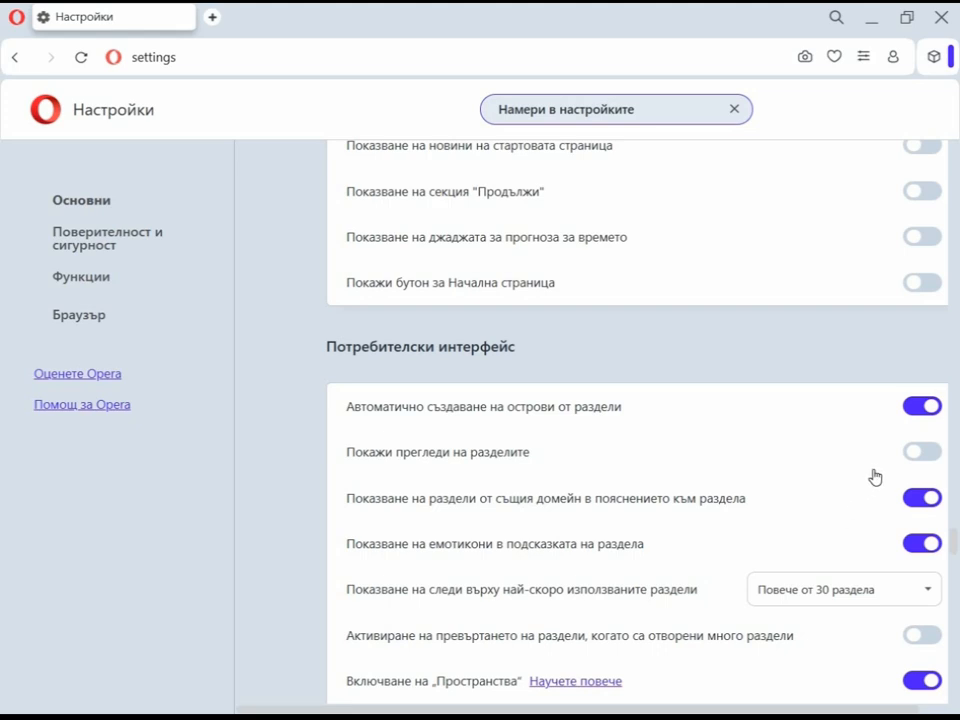
click(910, 408)
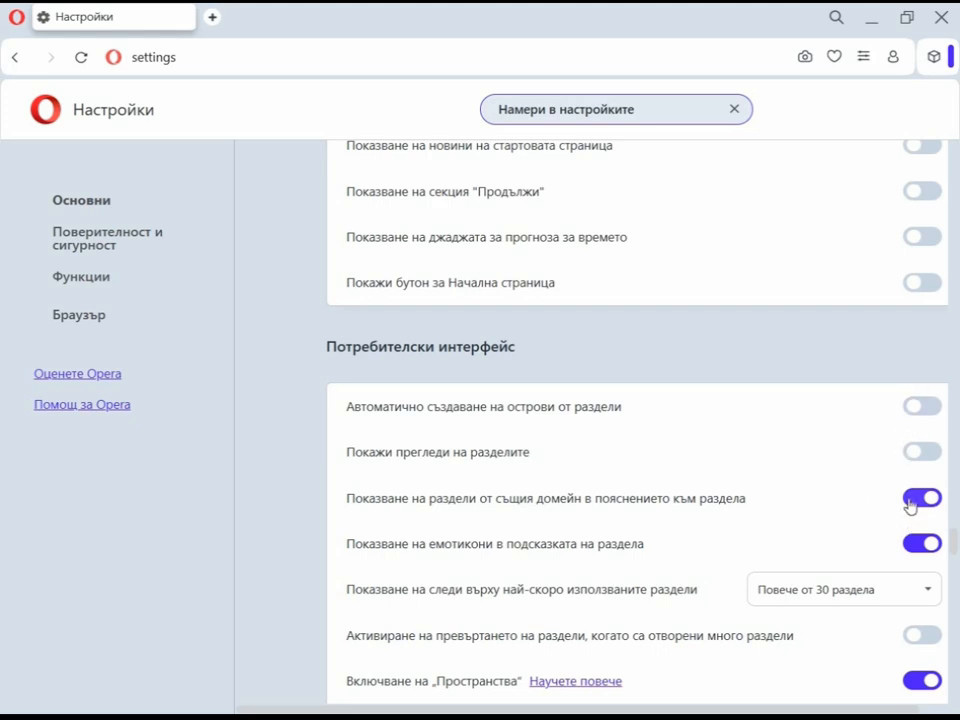
click(911, 501)
click(910, 544)
Turn off "Пространства", switching tabs in order of use, and removal of the top bar's indent in maximized windows.
scroll(911, 552, down, 2)
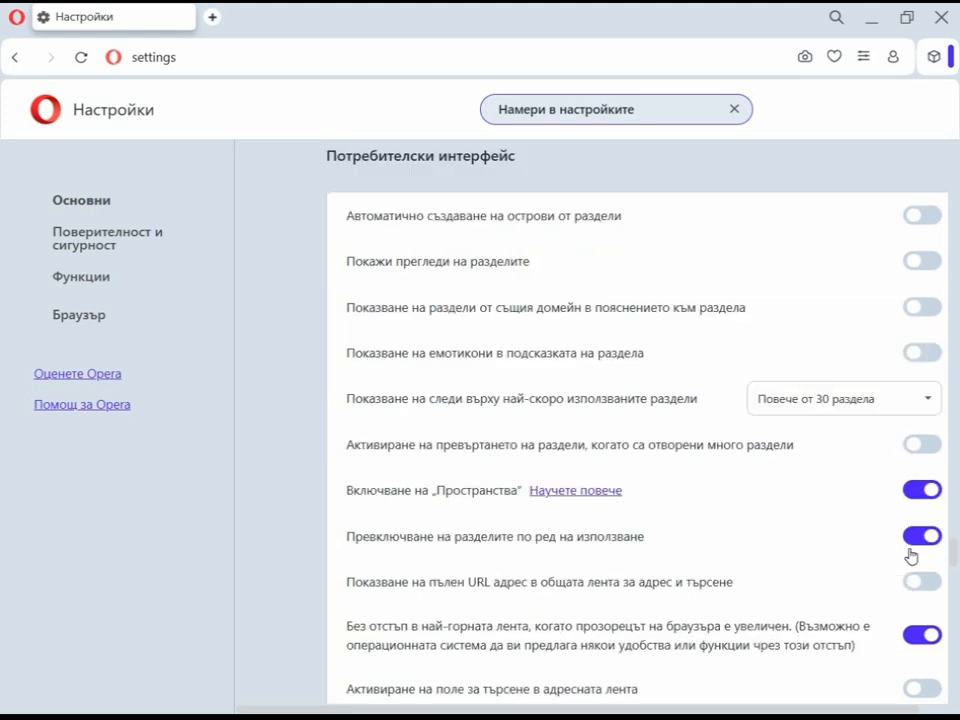
click(918, 490)
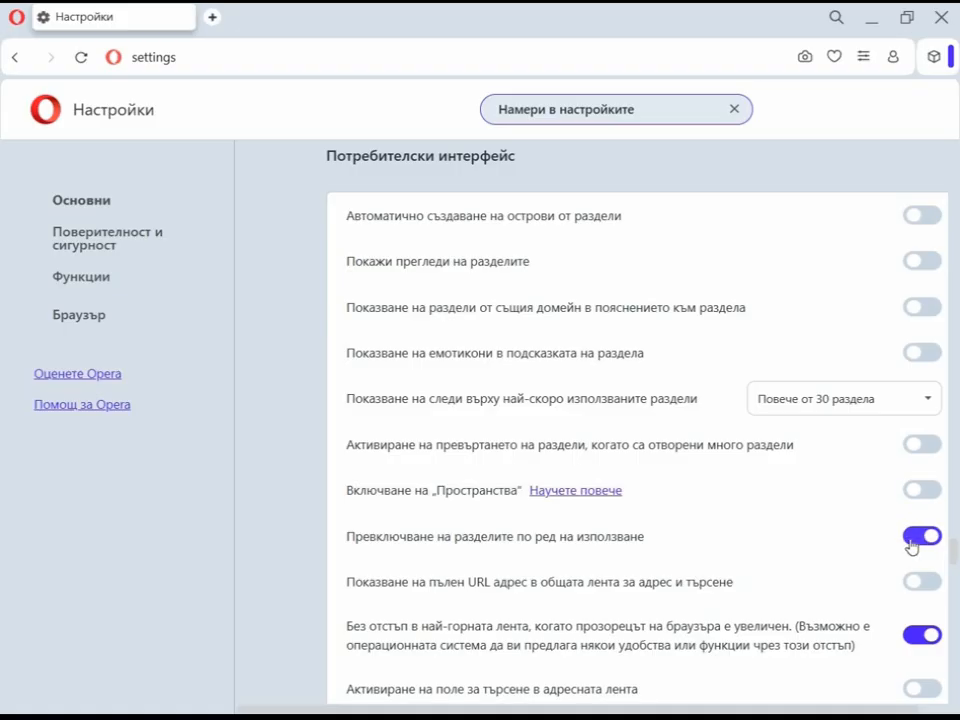
click(912, 536)
scroll(900, 520, down, 2)
click(913, 448)
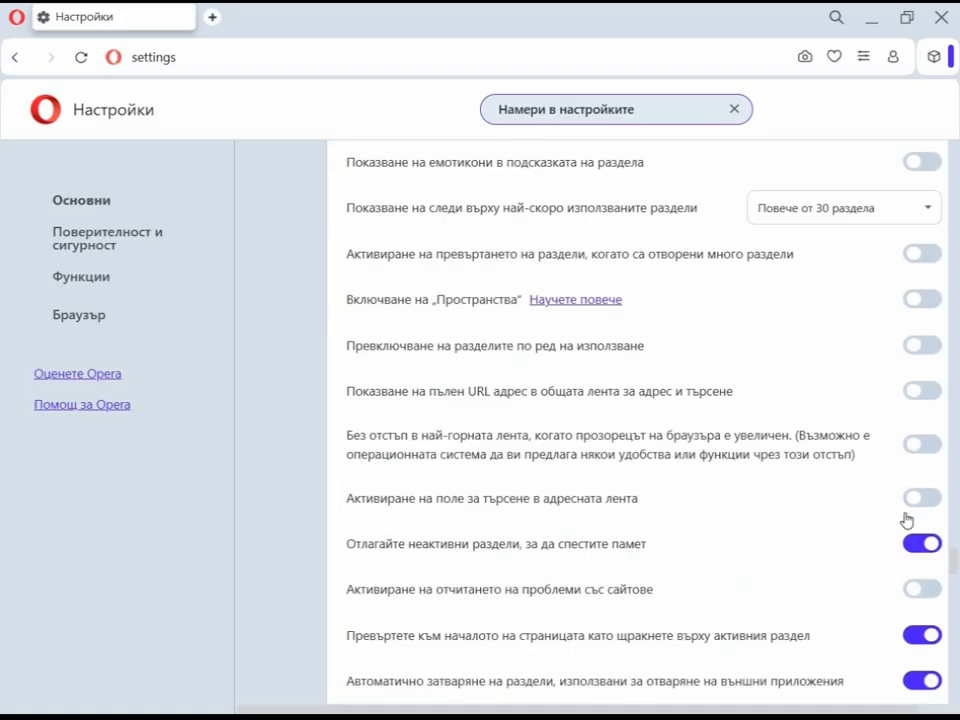
Turn off snoozing of inactive tabs, scrolling to the page top from the active tab, and auto-closing of tabs that open external apps.
click(915, 543)
scroll(881, 557, down, 2)
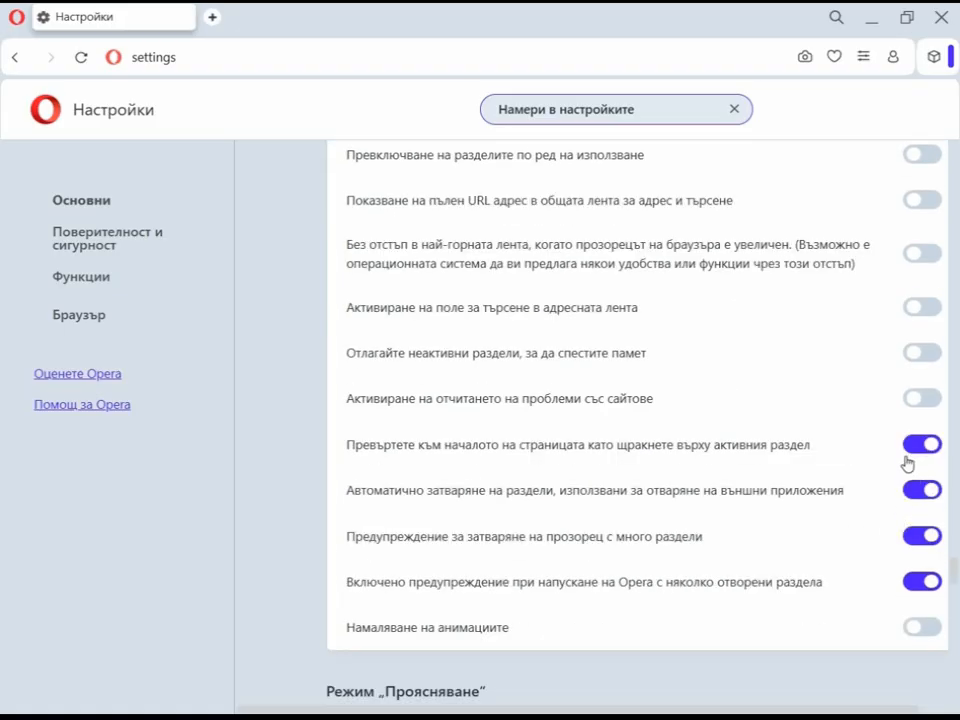
click(910, 446)
click(909, 490)
Turn off both warnings about closing with multiple open tabs, and the video button of the "Проясняване" mode.
click(912, 536)
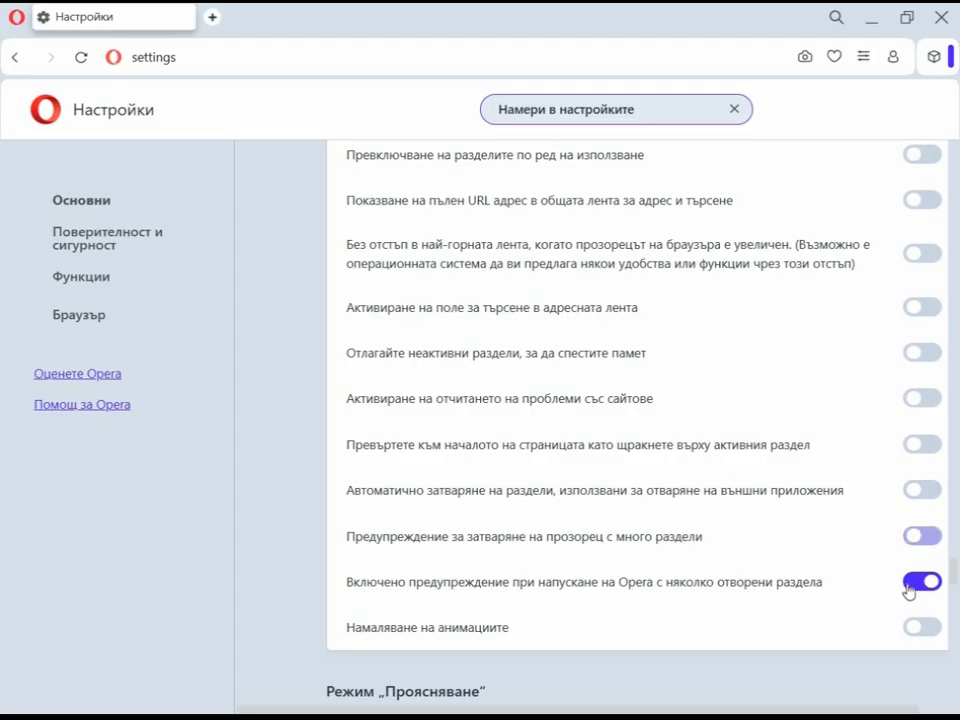
click(920, 581)
scroll(820, 548, down, 4)
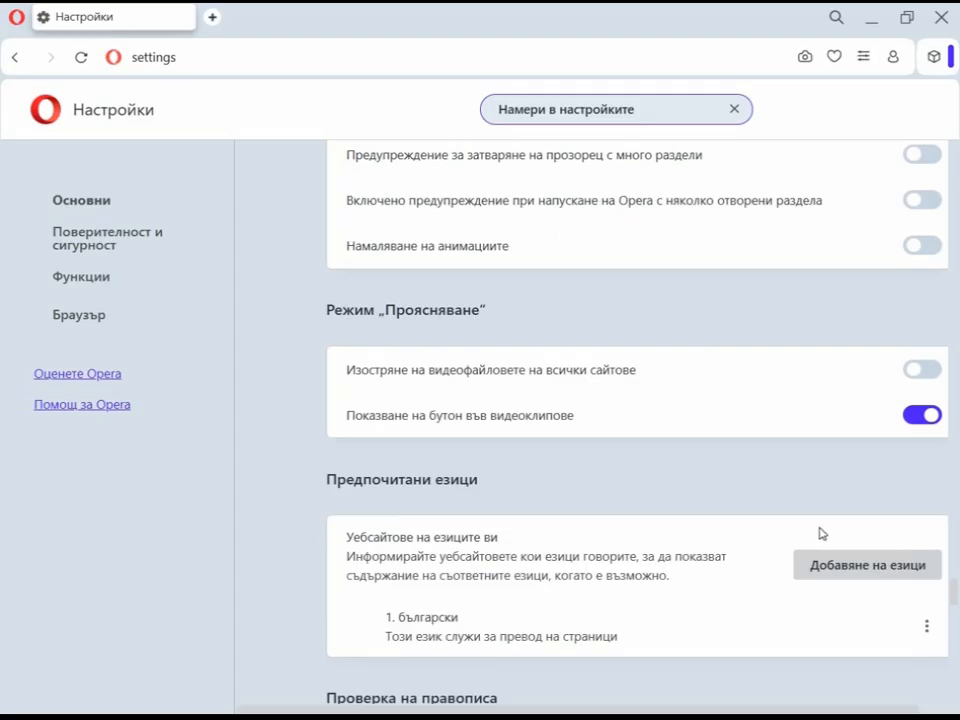
click(913, 420)
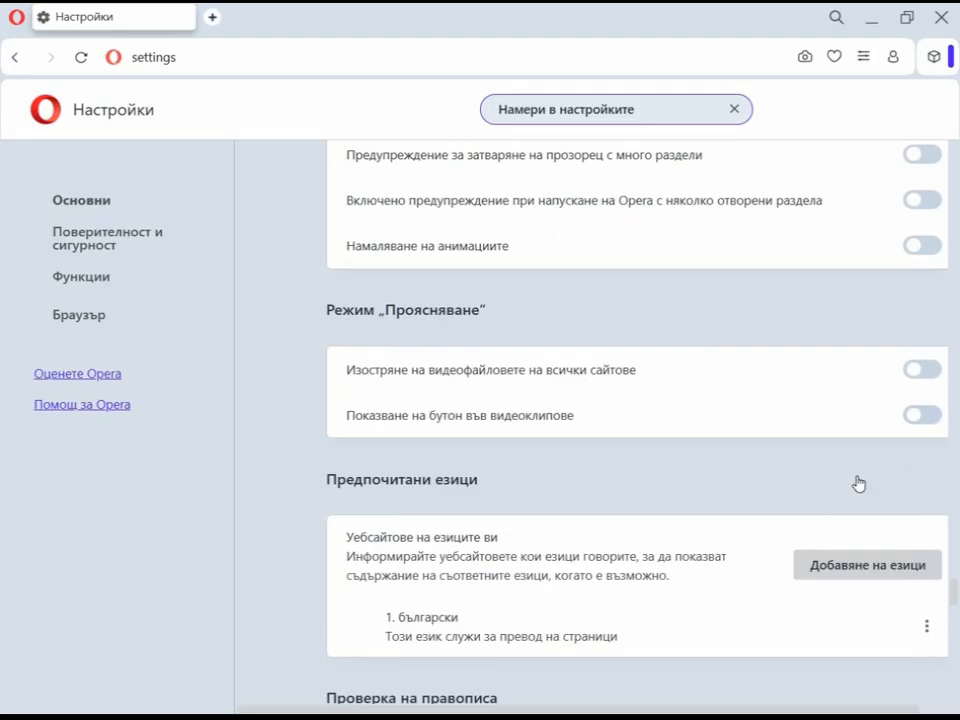
Leave the language, spelling and translation settings as they are and turn on "Запитване за папка при всяко сваляне на файл" for downloads.
scroll(857, 484, down, 2)
scroll(856, 483, down, 2)
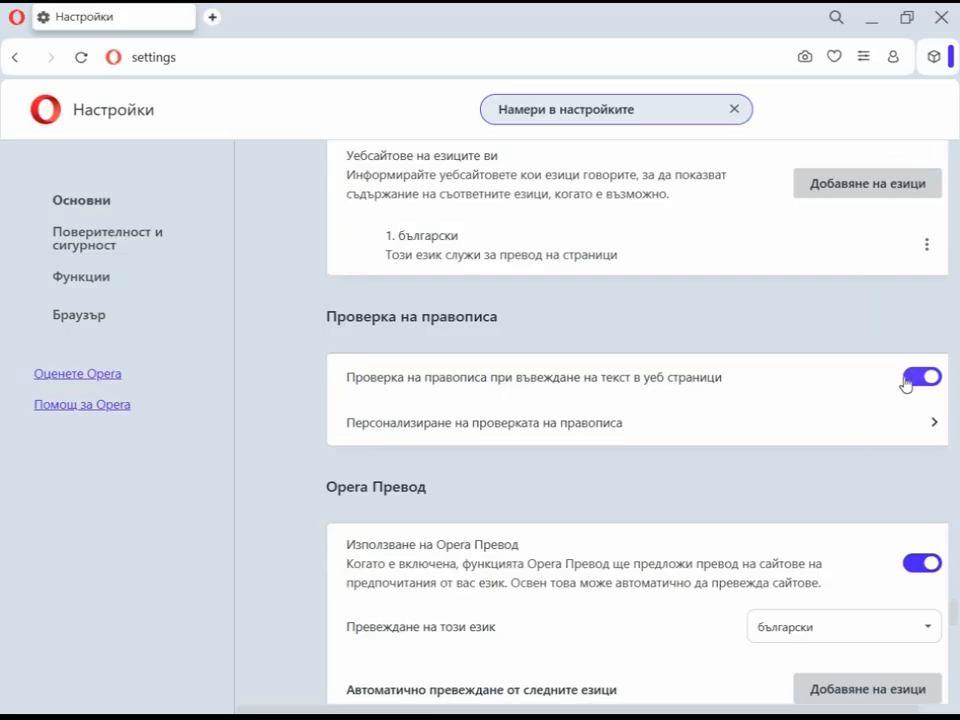
scroll(866, 450, down, 2)
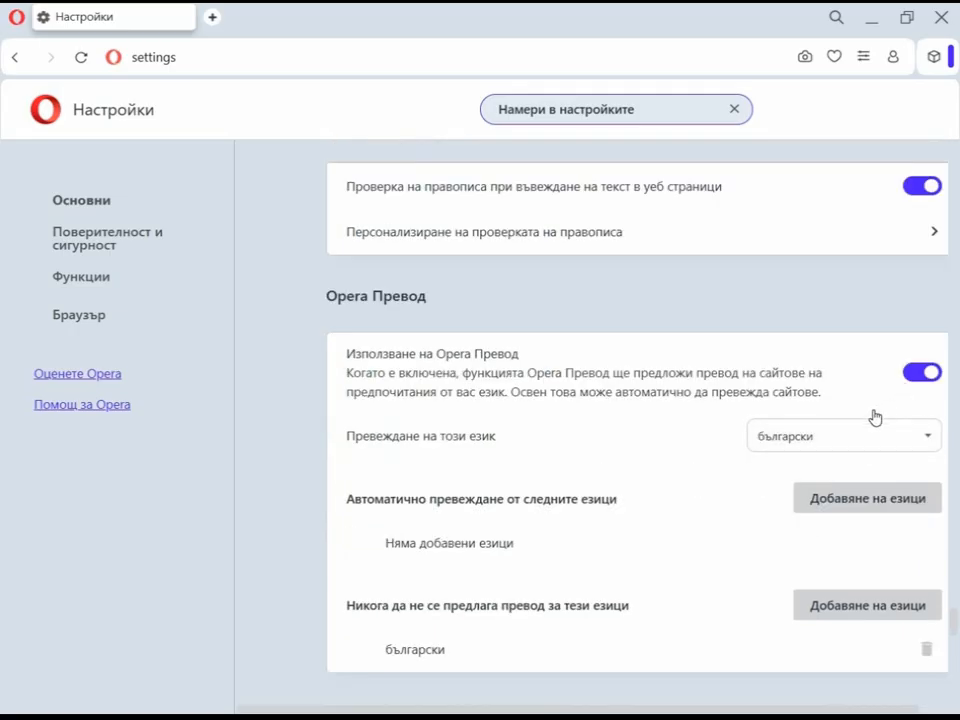
scroll(750, 436, down, 2)
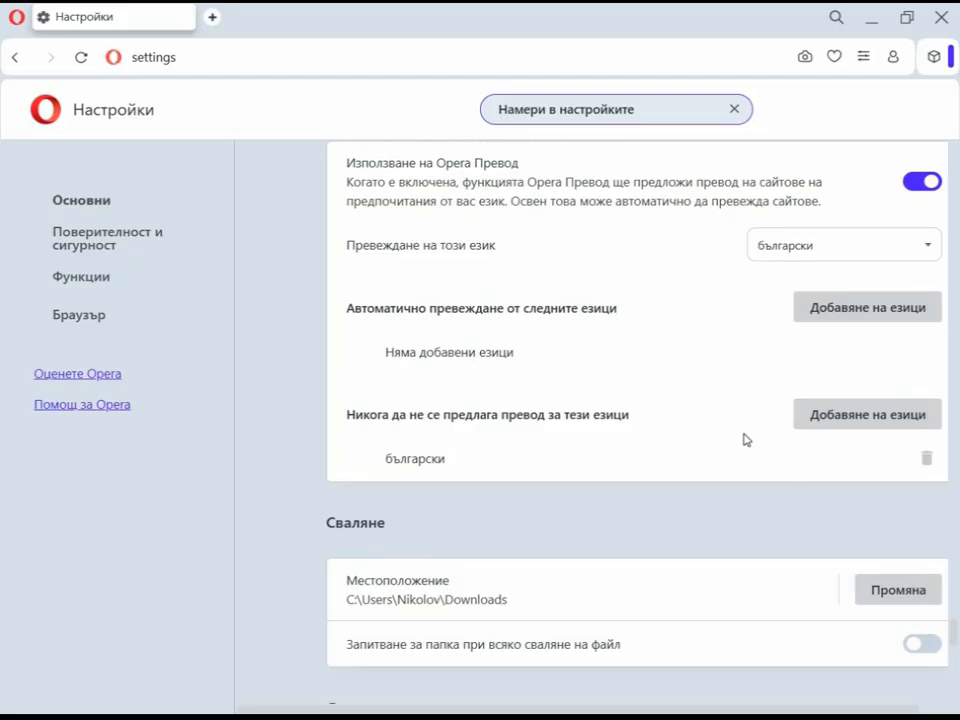
scroll(748, 444, down, 1)
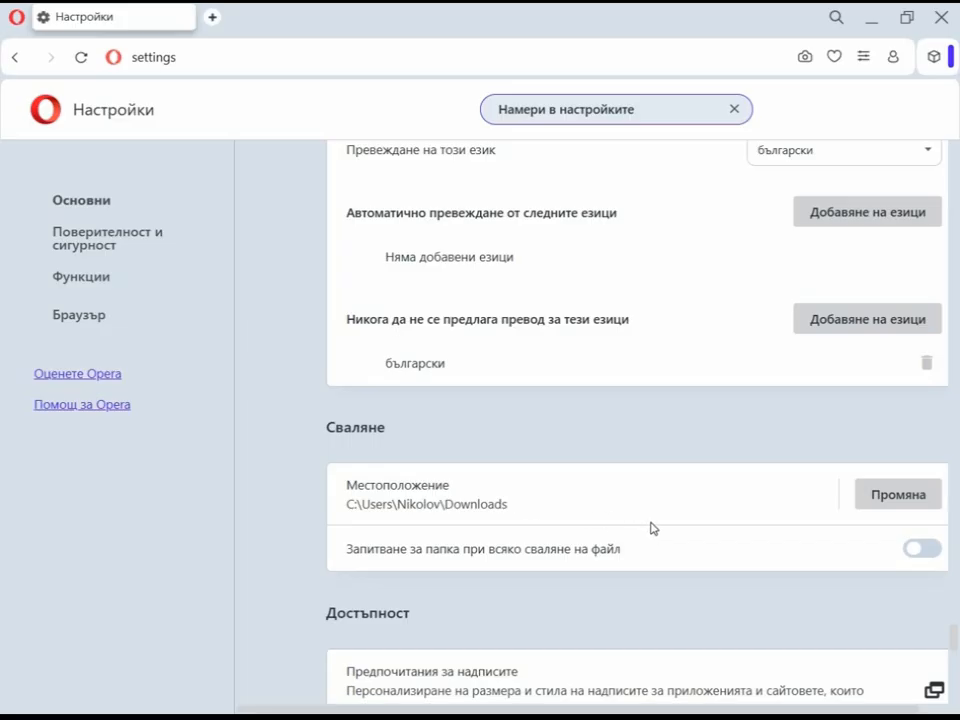
click(929, 556)
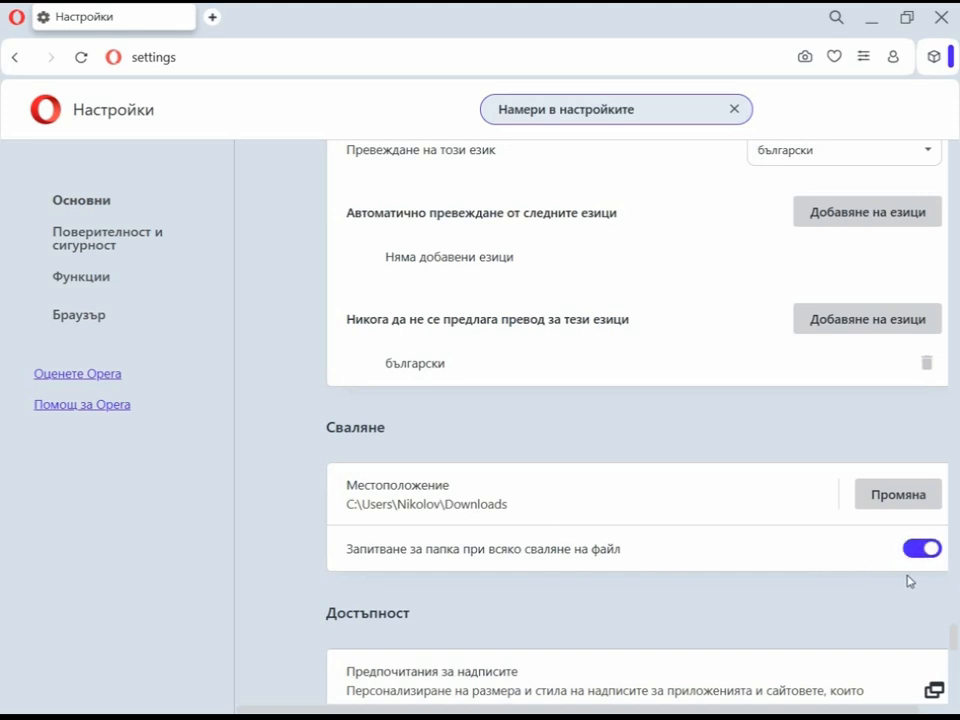
Turn off swiping between pages and the clipboard copy confirmations in the accessibility settings ("Достъпност").
scroll(905, 575, down, 3)
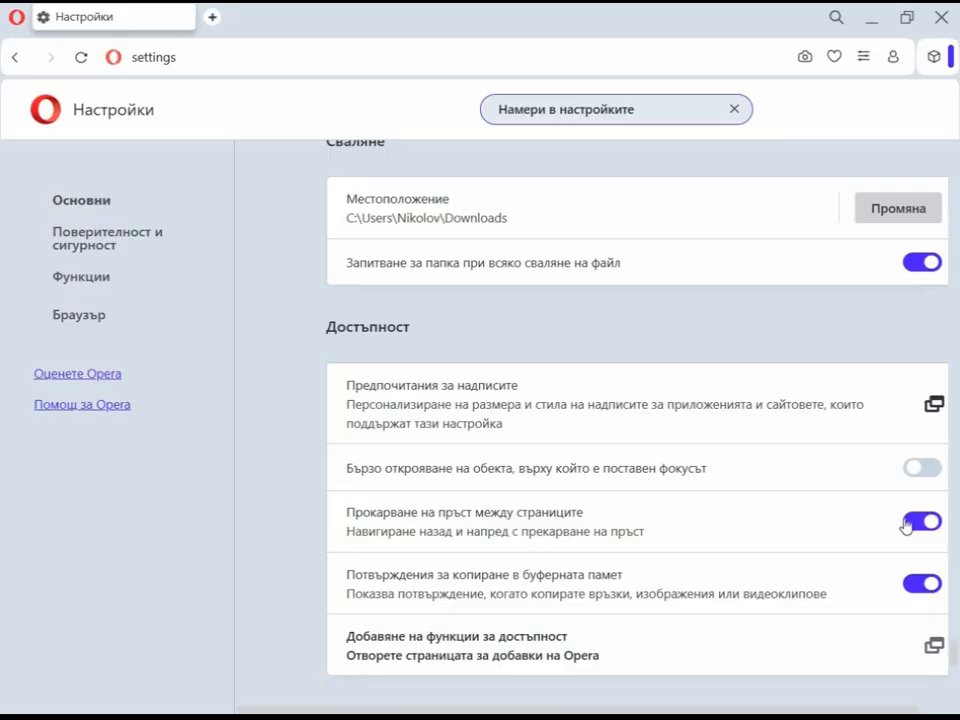
click(910, 537)
click(915, 584)
Turn off graphics acceleration in the system settings and mouse gesture control under "Управление на Opera".
scroll(880, 570, down, 3)
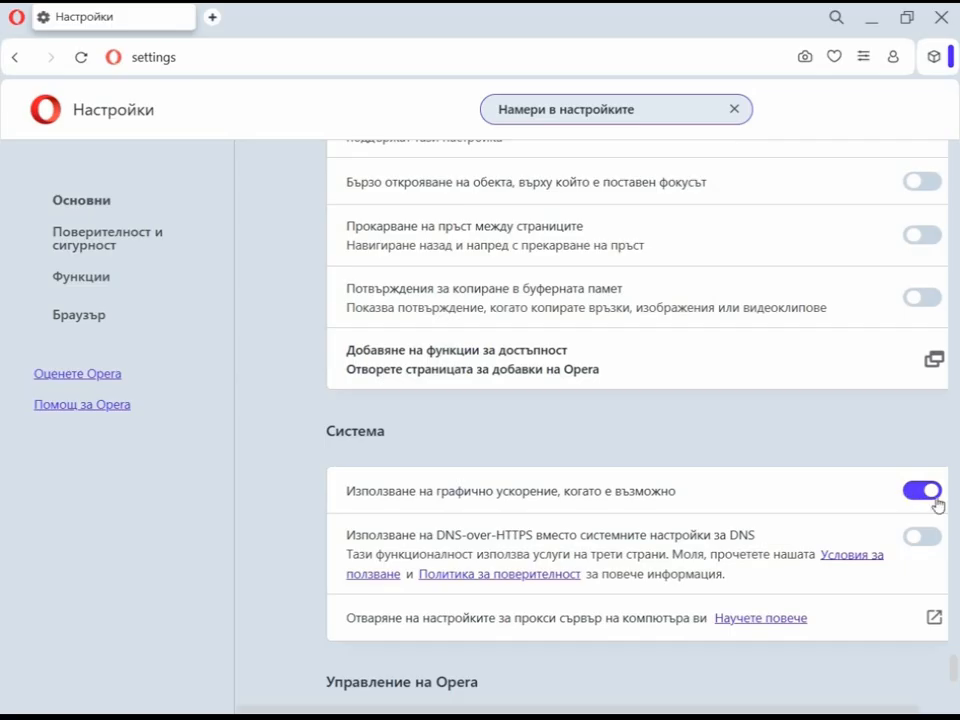
click(920, 491)
scroll(849, 534, down, 2)
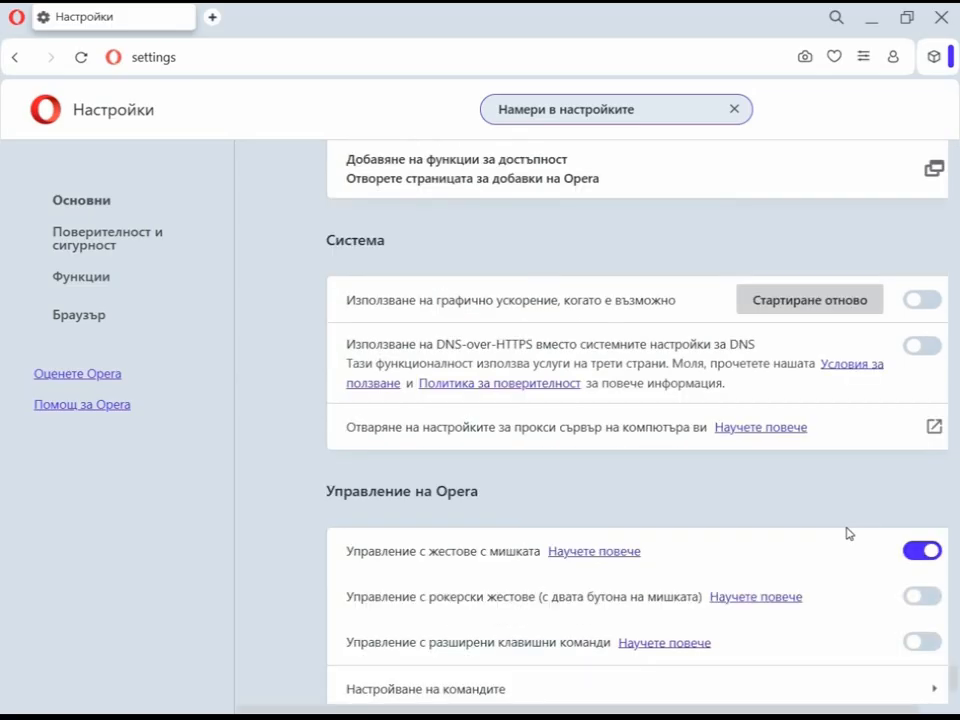
scroll(895, 464, down, 2)
click(909, 366)
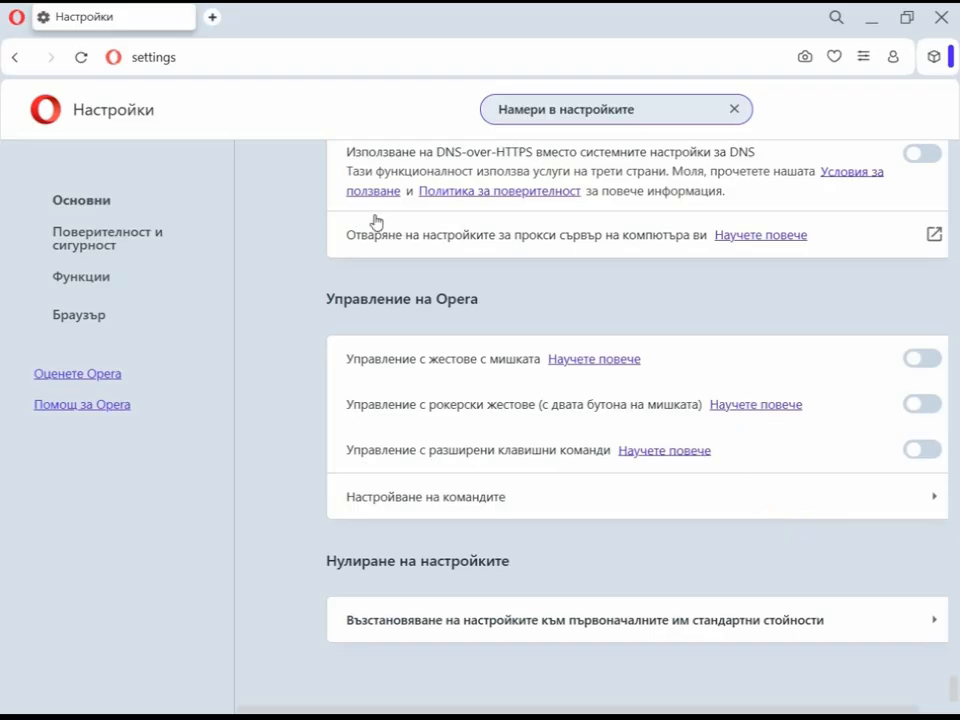
Open a new tab with the "Бързо избиране" start page.
click(213, 19)
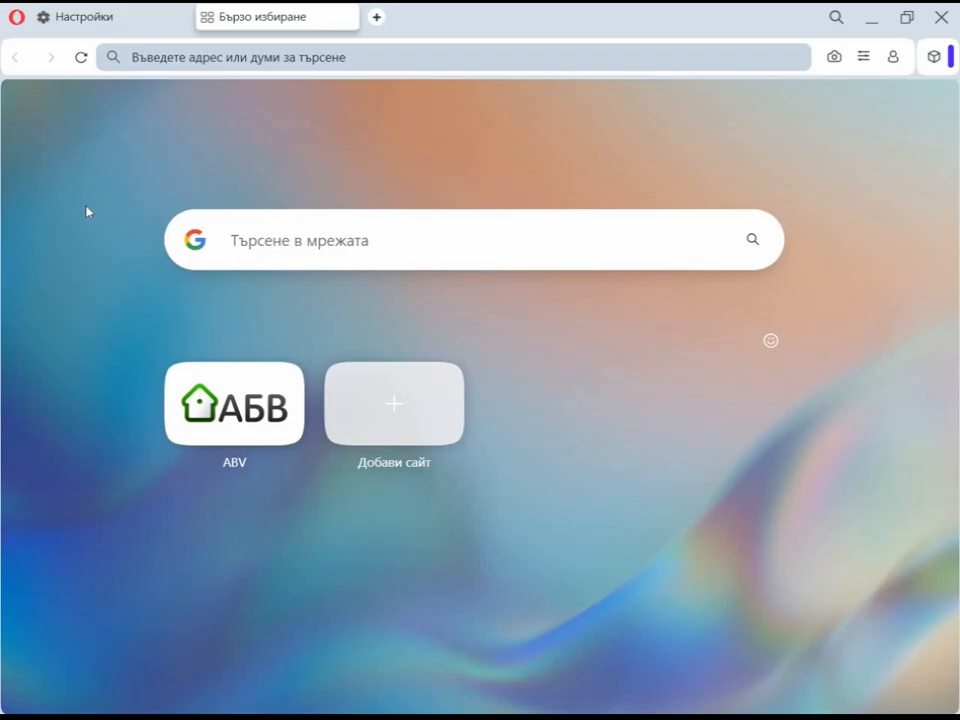